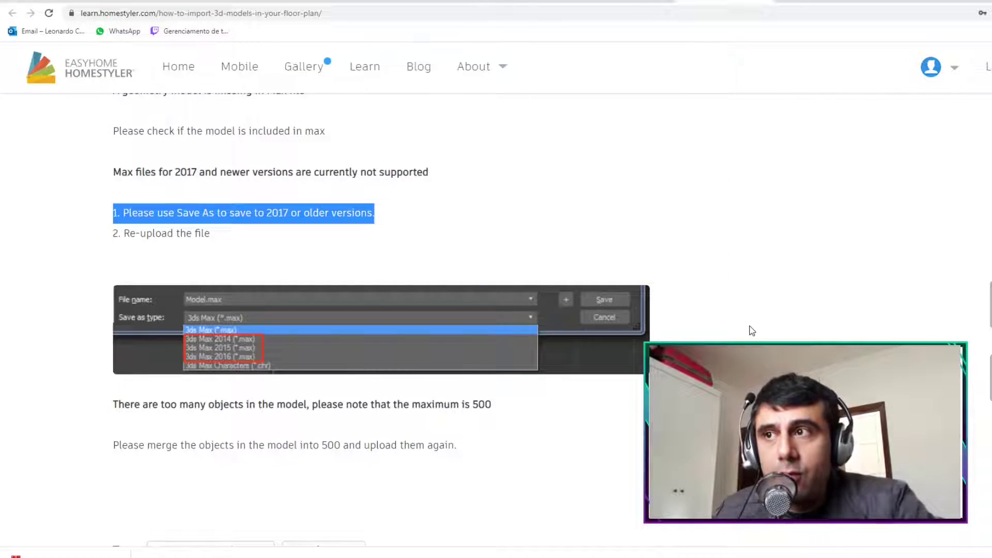
Step: Review the help article on importing 3D models, covering the upload procedure, texture requirements and supported Max file versions
{"action": "scroll", "coordinate": [748, 328], "scroll_direction": "up", "scroll_amount": 5}
{"action": "scroll", "coordinate": [751, 330], "scroll_direction": "up", "scroll_amount": 10}
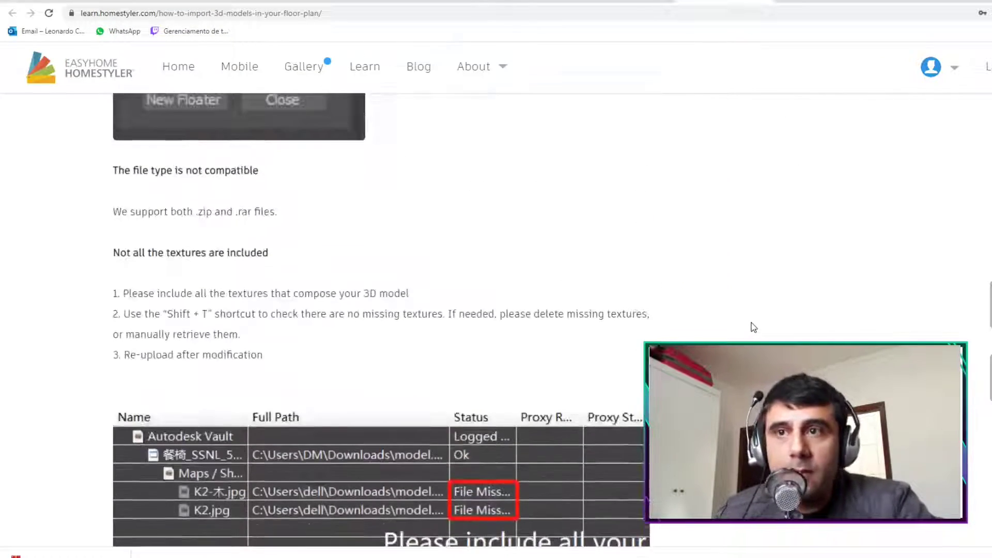
{"action": "scroll", "coordinate": [752, 321], "scroll_direction": "up", "scroll_amount": 12}
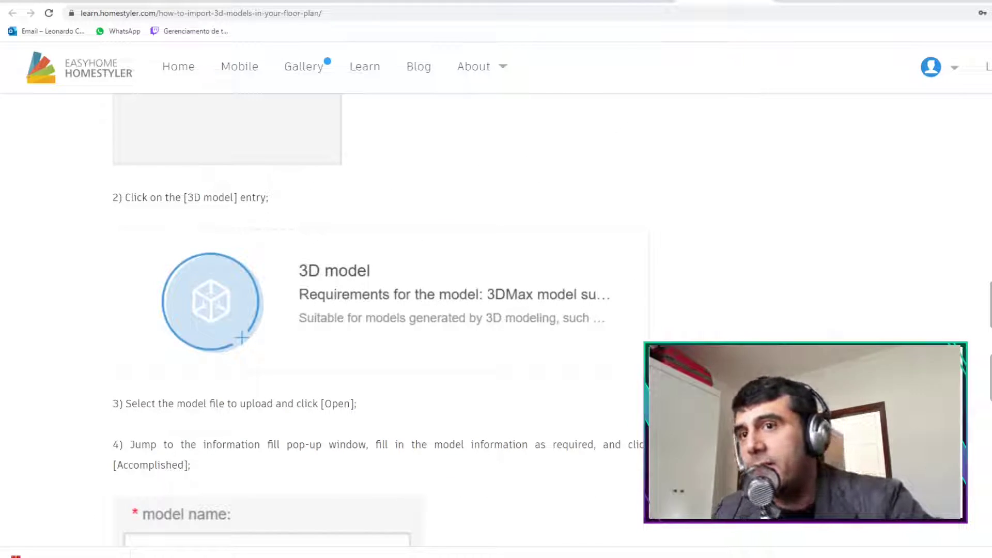
{"action": "scroll", "coordinate": [496, 310], "scroll_direction": "down", "scroll_amount": 8}
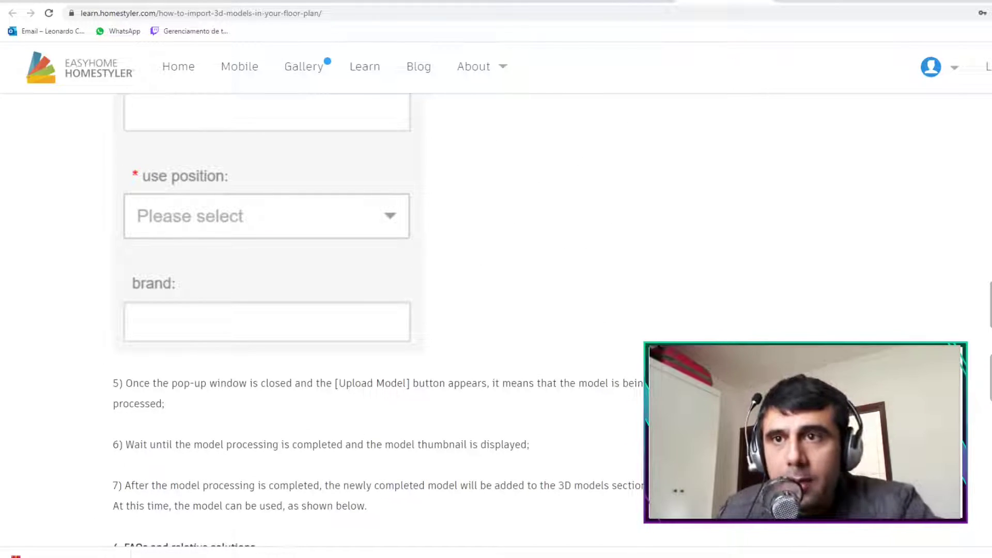
{"action": "scroll", "coordinate": [496, 310], "scroll_direction": "up", "scroll_amount": 5}
{"action": "scroll", "coordinate": [495, 310], "scroll_direction": "up", "scroll_amount": 5}
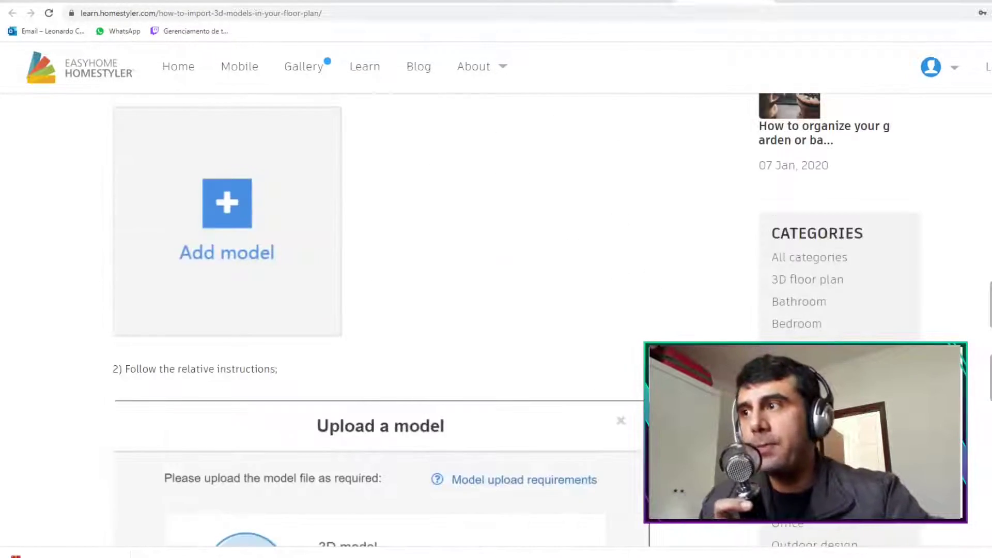
{"action": "scroll", "coordinate": [496, 310], "scroll_direction": "down", "scroll_amount": 20}
{"action": "scroll", "coordinate": [367, 268], "scroll_direction": "down", "scroll_amount": 1}
{"action": "scroll", "coordinate": [367, 268], "scroll_direction": "up", "scroll_amount": 4}
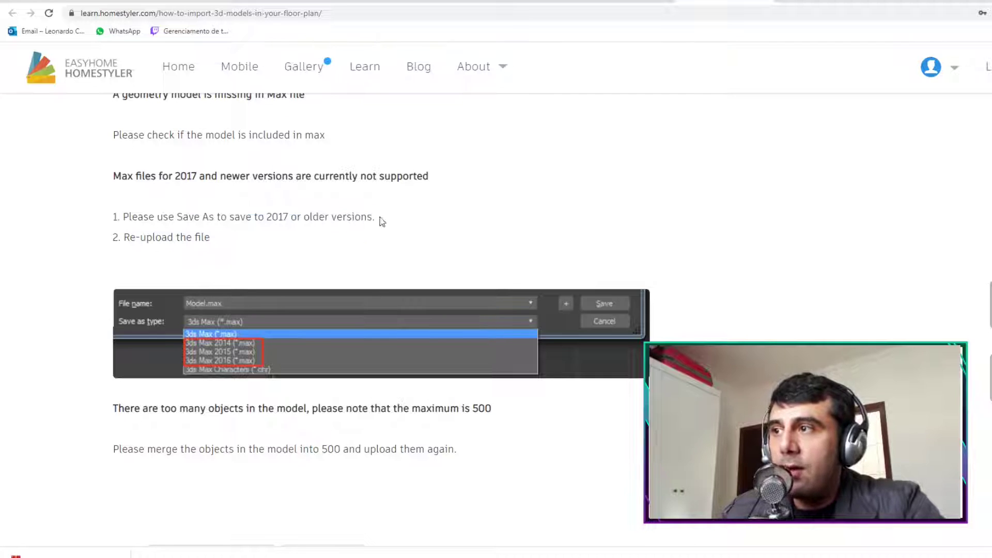
Step: Look over the Homestyler YouTube channel and the Google search results for Homestyler
{"action": "key", "text": "ctrl+Tab"}
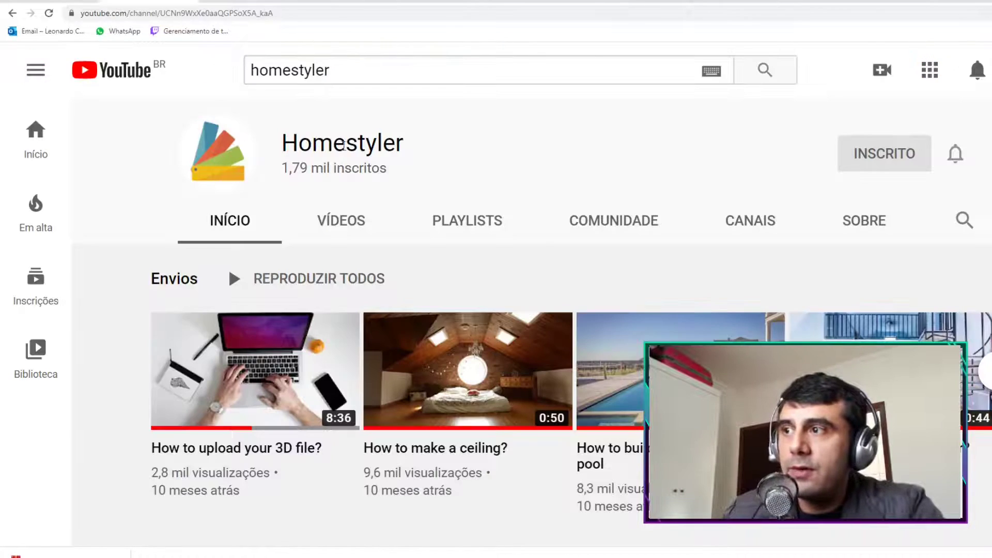
{"action": "scroll", "coordinate": [262, 438], "scroll_direction": "down", "scroll_amount": 2}
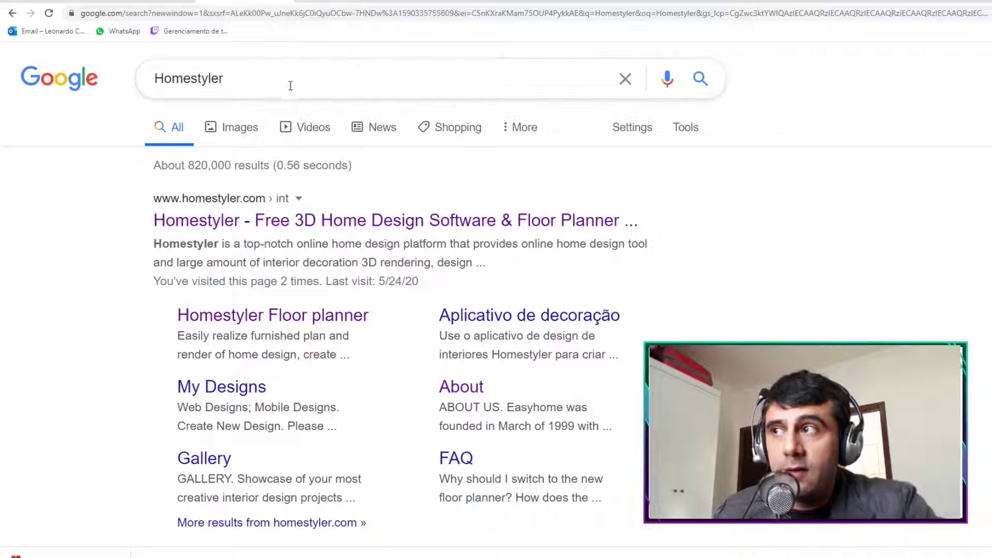
{"action": "left_click", "coordinate": [320, 80]}
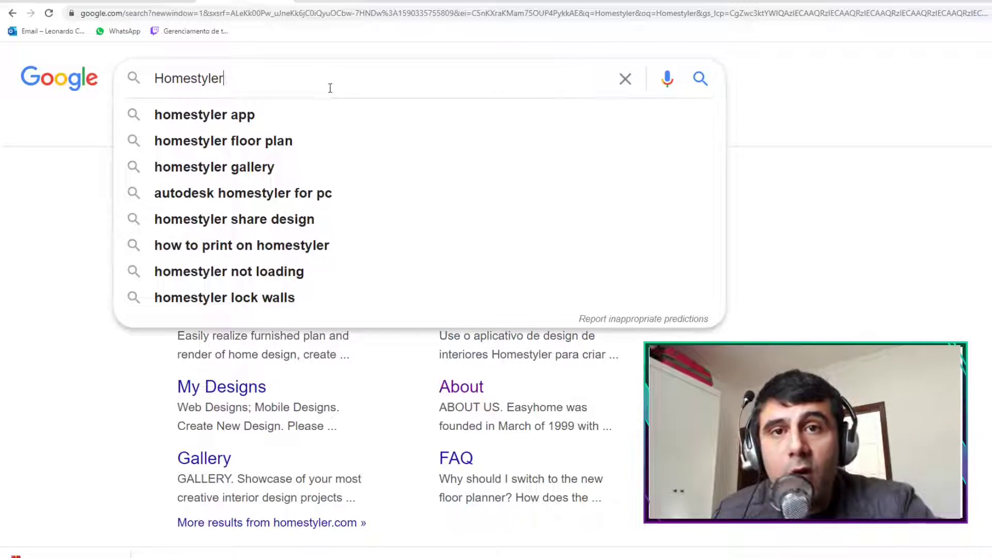
{"action": "left_click", "coordinate": [817, 188]}
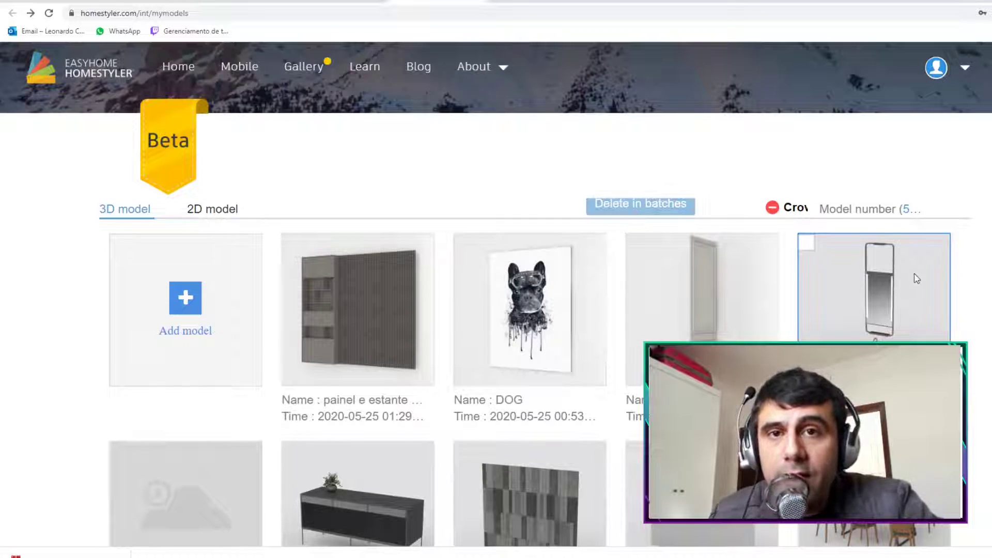
Step: Browse the uploaded 3D models on the Homestyler My Models page
{"action": "scroll", "coordinate": [973, 276], "scroll_direction": "down", "scroll_amount": 4}
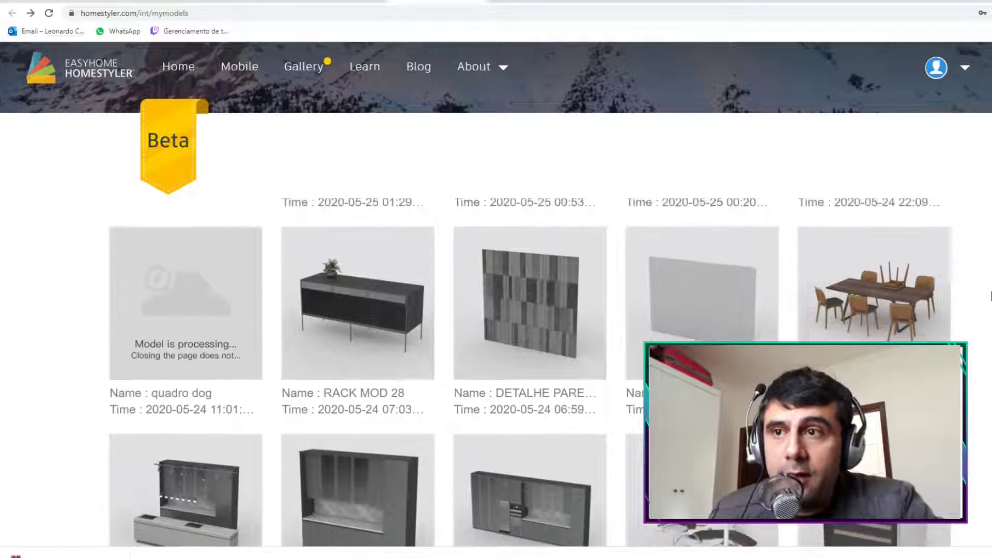
{"action": "scroll", "coordinate": [989, 295], "scroll_direction": "down", "scroll_amount": 1}
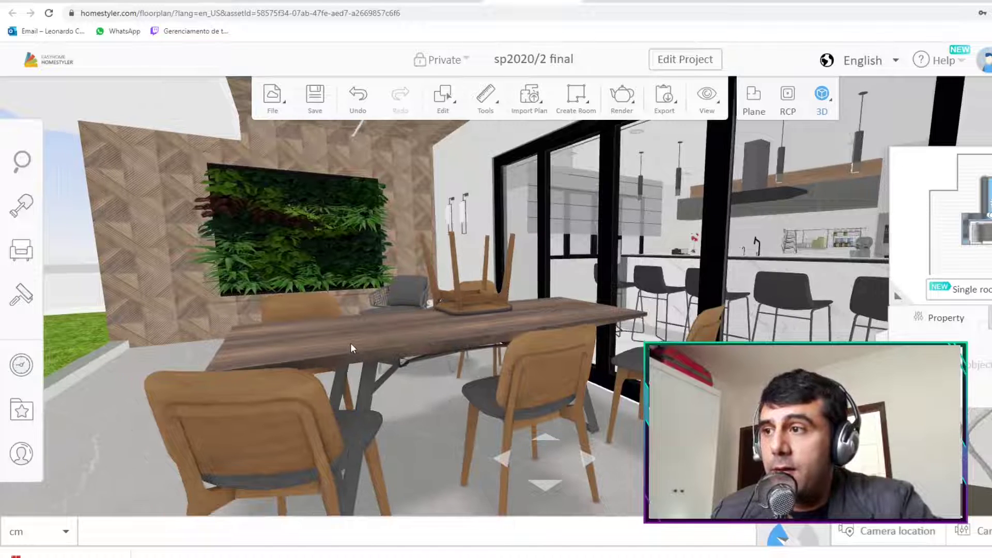
Step: Open the dining table and chairs set of the sp2020/2 final project for material replacement
{"action": "left_click", "coordinate": [585, 386]}
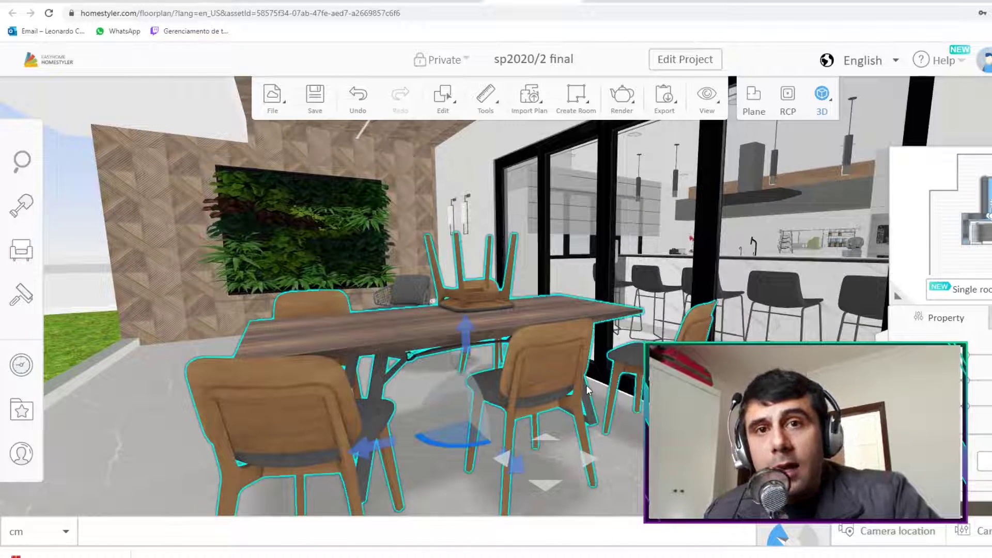
{"action": "right_click", "coordinate": [518, 323]}
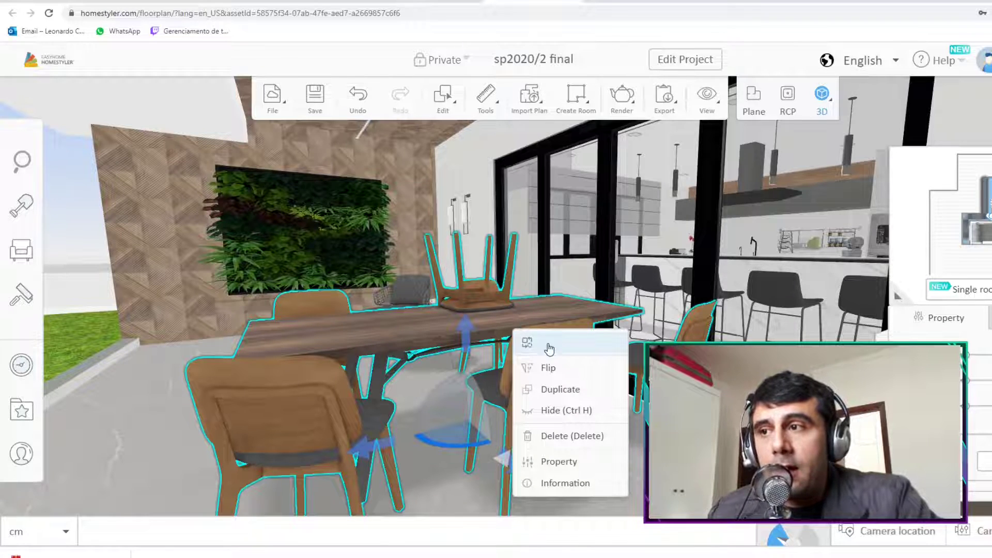
{"action": "left_click", "coordinate": [566, 351]}
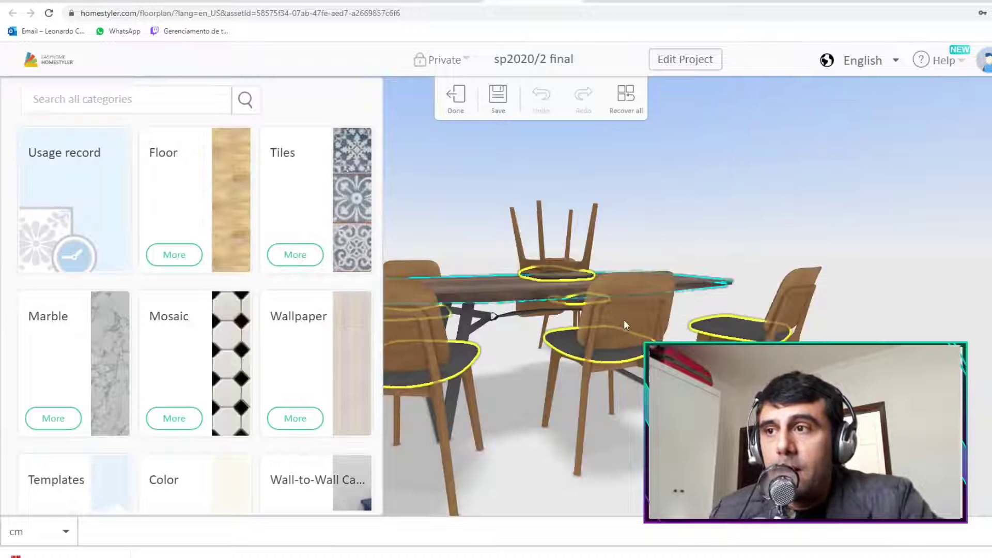
Step: Inspect the separately editable seats, chair frames, backrests and tabletop of the dining set, and leave the material editor
{"action": "left_click", "coordinate": [736, 327]}
{"action": "left_click", "coordinate": [497, 290]}
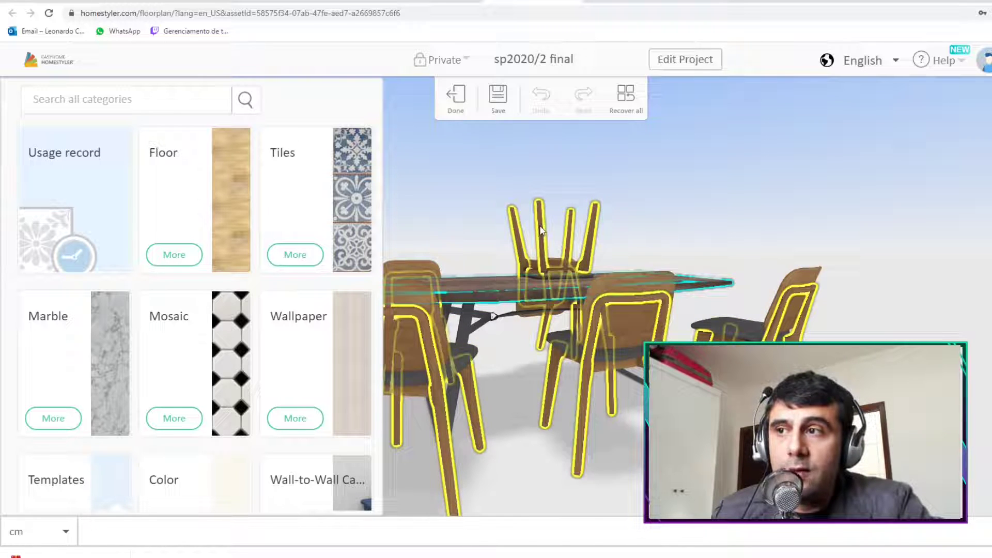
{"action": "left_click", "coordinate": [604, 323]}
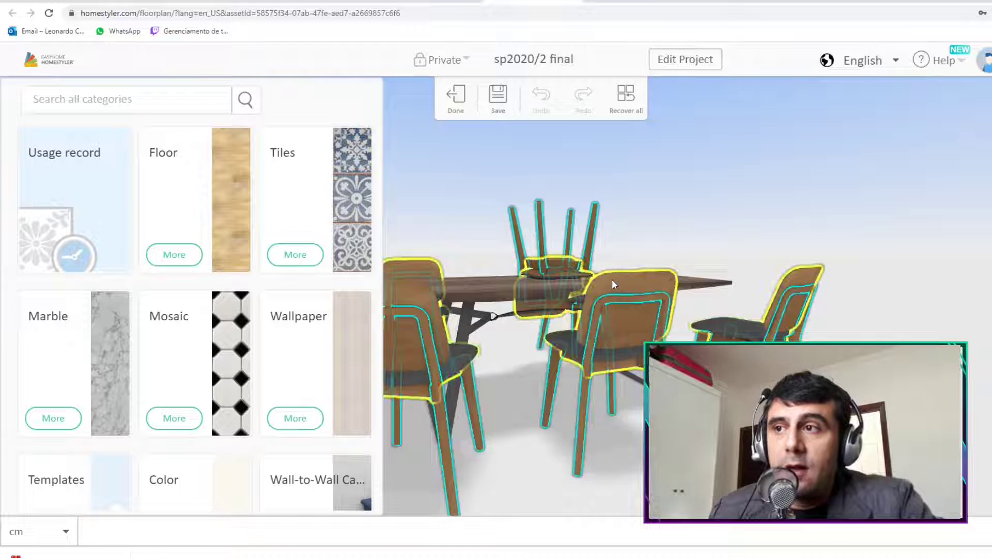
{"action": "left_click", "coordinate": [613, 283]}
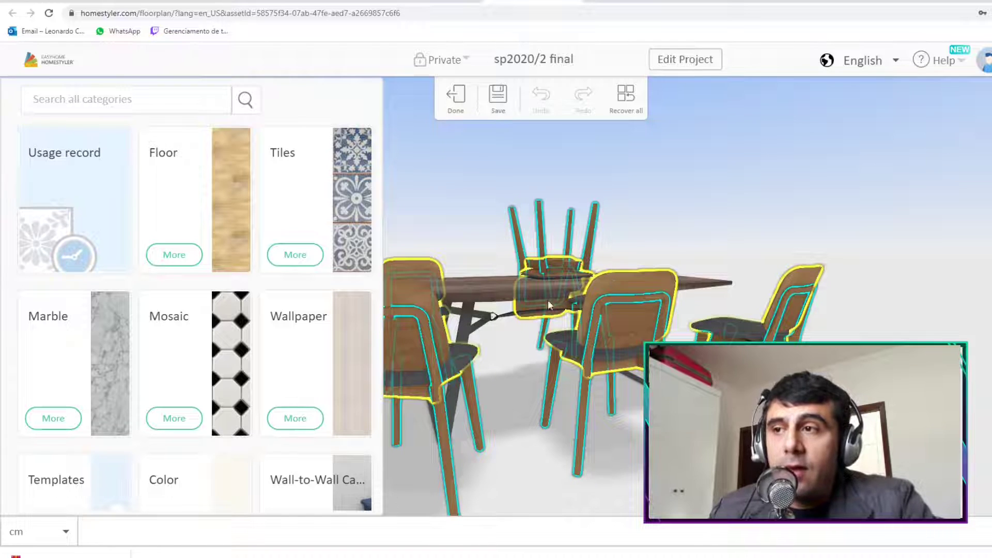
{"action": "left_click", "coordinate": [481, 298]}
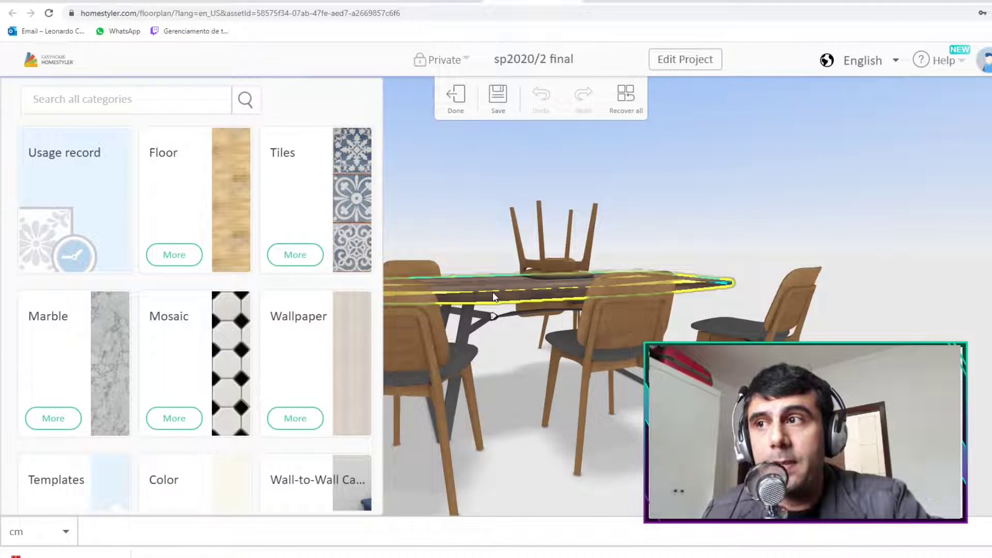
{"action": "left_click", "coordinate": [455, 99]}
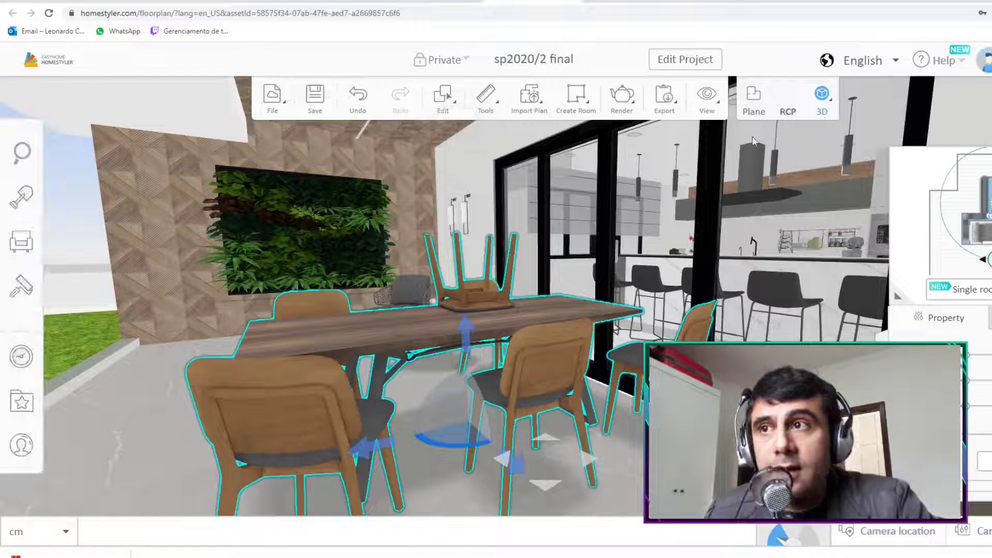
Step: Open the project's rendered images and check the normal render in progress
{"action": "mouse_move", "coordinate": [625, 97]}
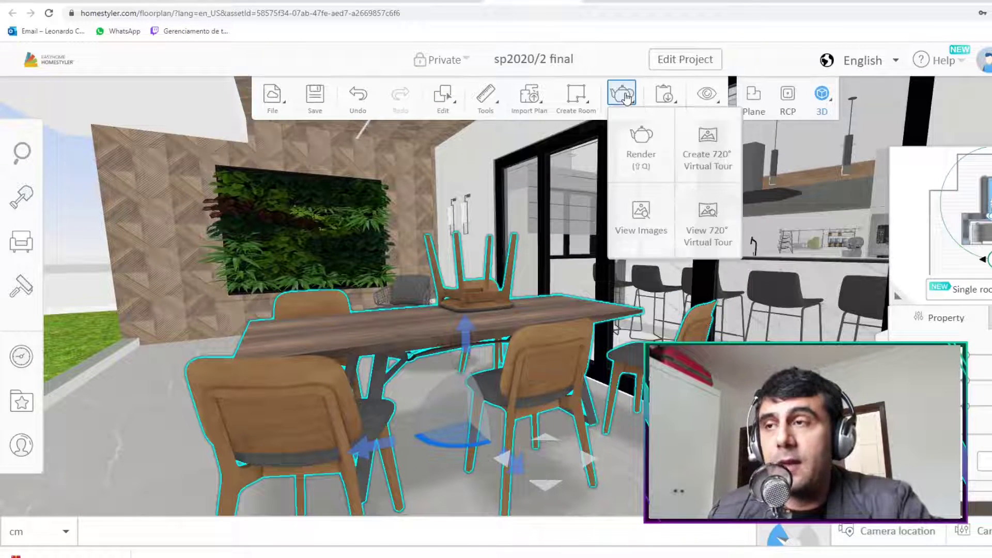
{"action": "left_click", "coordinate": [640, 222]}
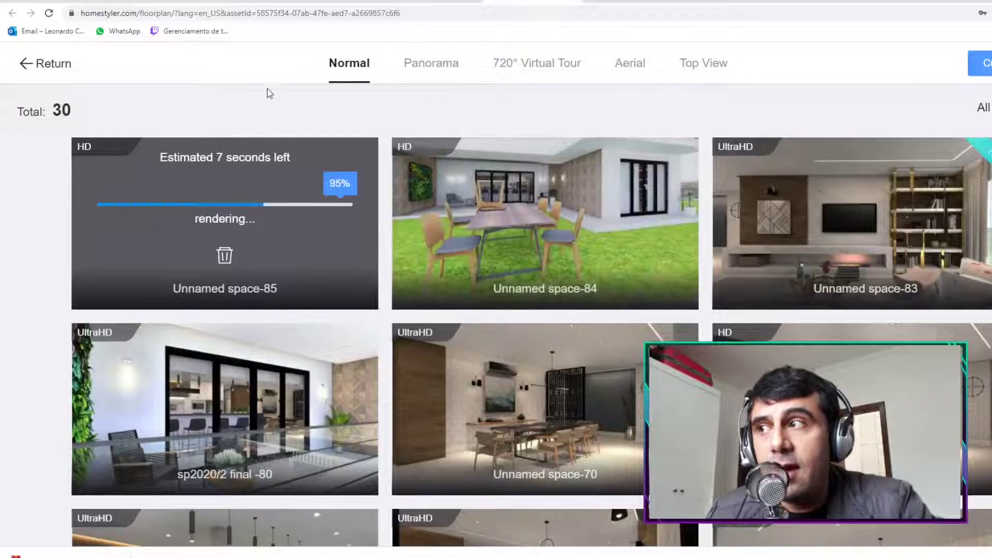
{"action": "left_click", "coordinate": [249, 203]}
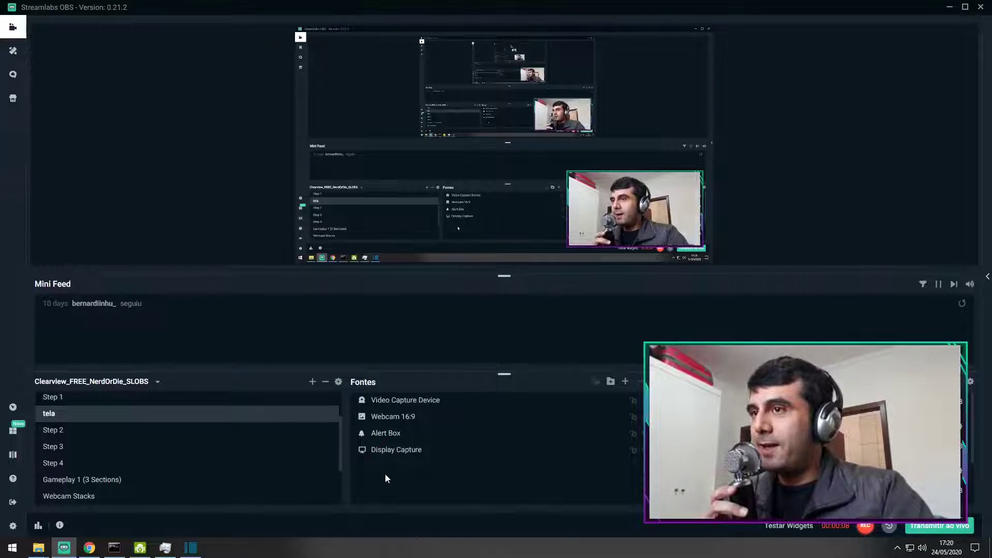
Step: Open the 936308.58c1562003ba9 archive from the Documents folder and extract its POLIFORM_ARTEX_3 folder into Documents
{"action": "mouse_move", "coordinate": [39, 547]}
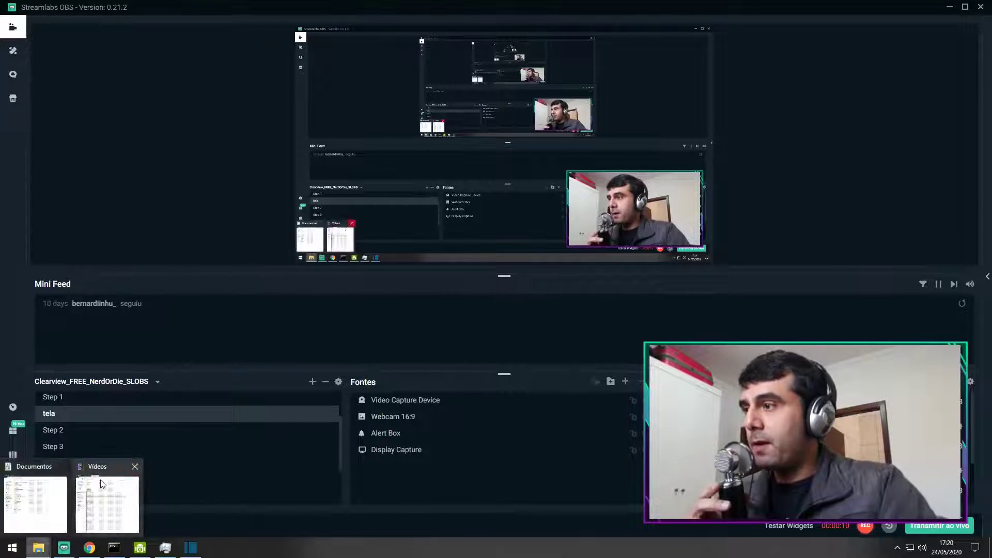
{"action": "left_click", "coordinate": [36, 504]}
{"action": "left_click", "coordinate": [315, 327]}
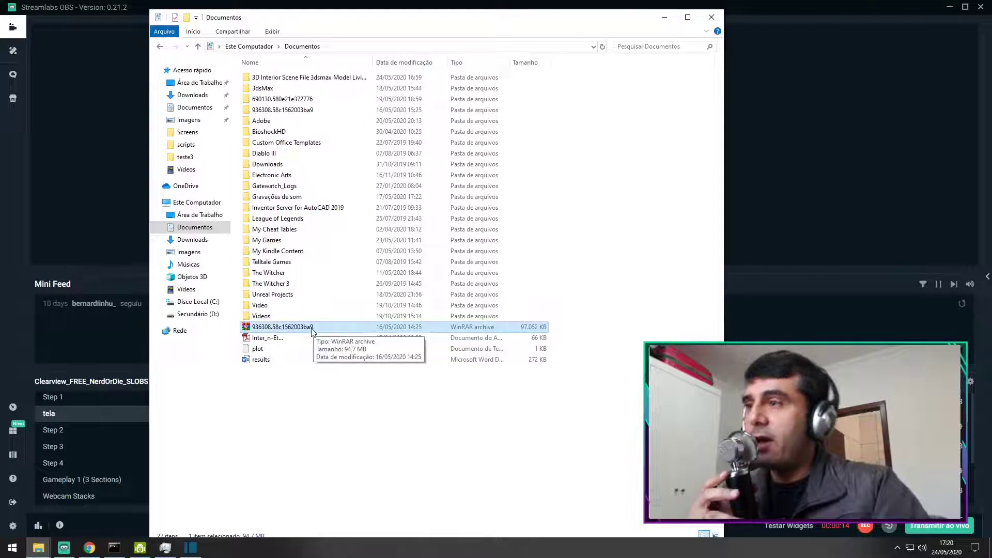
{"action": "double_click", "coordinate": [312, 327]}
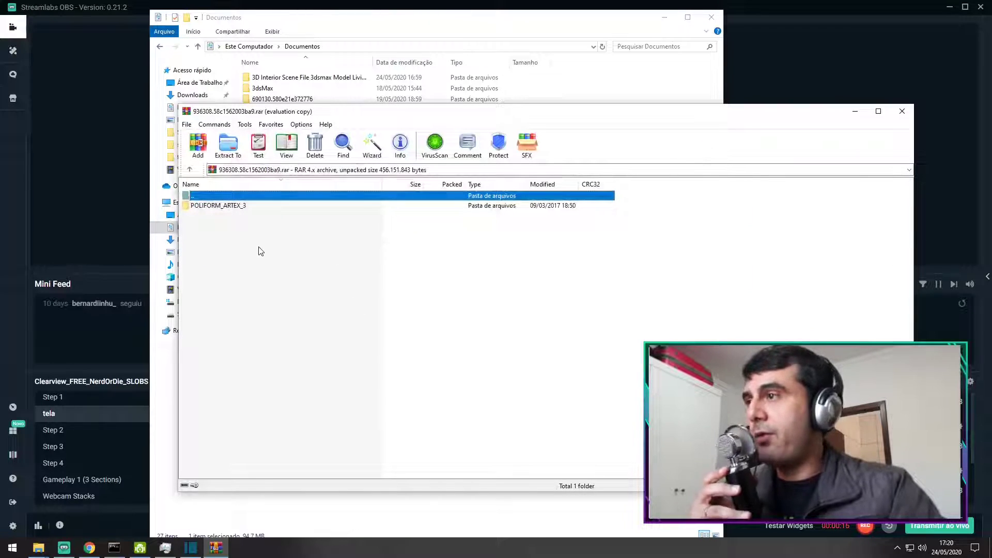
{"action": "left_click_drag", "start_coordinate": [367, 114], "coordinate": [627, 69]}
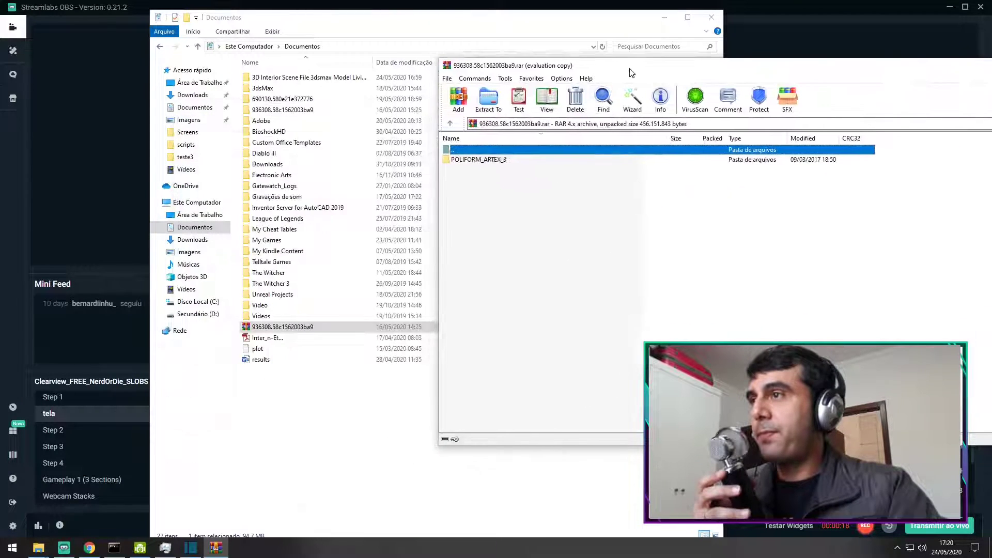
{"action": "left_click_drag", "start_coordinate": [475, 159], "coordinate": [281, 372]}
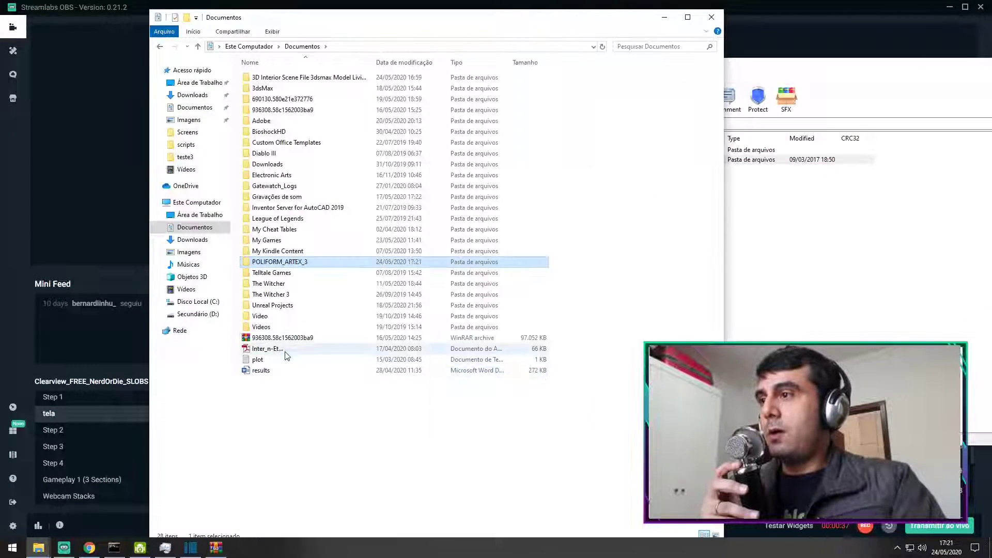
Step: Examine the 3ds Max, OBJ and MTL files inside the archive's POLIFORM_ARTEX_3 folder
{"action": "left_click", "coordinate": [282, 338]}
{"action": "left_click", "coordinate": [863, 261]}
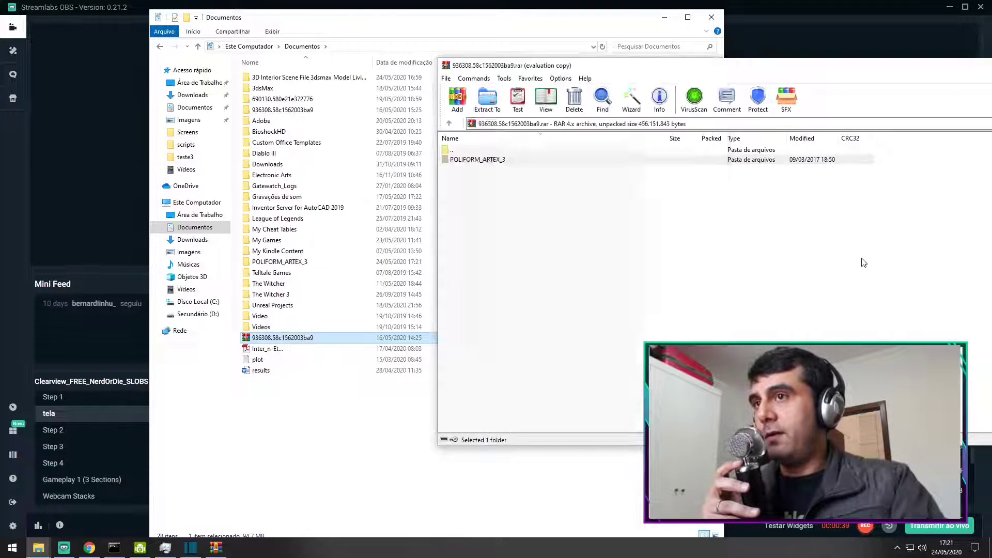
{"action": "left_click", "coordinate": [479, 154]}
{"action": "left_click", "coordinate": [486, 161]}
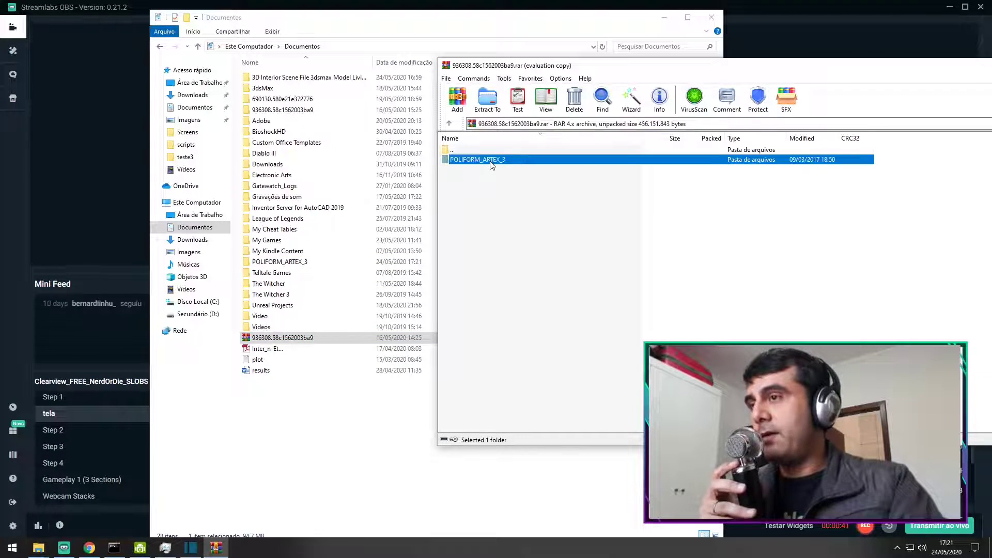
{"action": "double_click", "coordinate": [499, 162]}
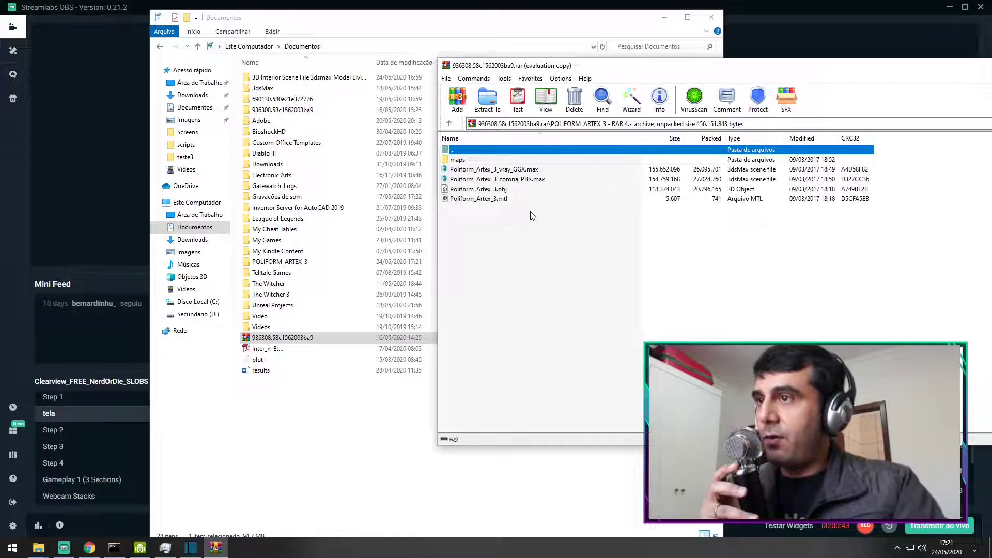
{"action": "left_click", "coordinate": [544, 213]}
{"action": "left_click_drag", "start_coordinate": [516, 245], "coordinate": [486, 169]}
{"action": "left_click", "coordinate": [506, 227]}
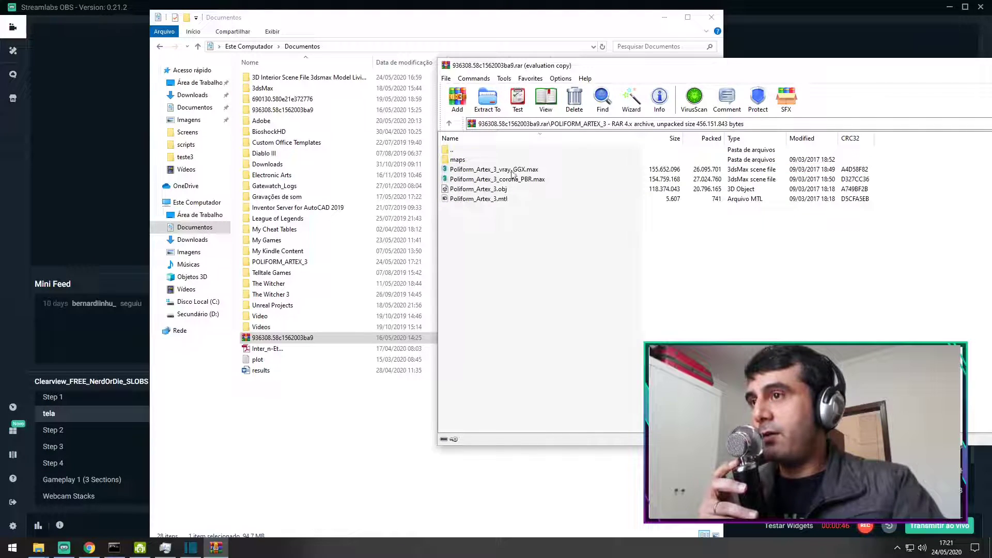
Step: Look through the texture files in the archive's maps folder and close the archive
{"action": "double_click", "coordinate": [470, 161]}
{"action": "scroll", "coordinate": [537, 235], "scroll_direction": "down", "scroll_amount": 4}
{"action": "scroll", "coordinate": [546, 258], "scroll_direction": "up", "scroll_amount": 4}
{"action": "double_click", "coordinate": [476, 150]}
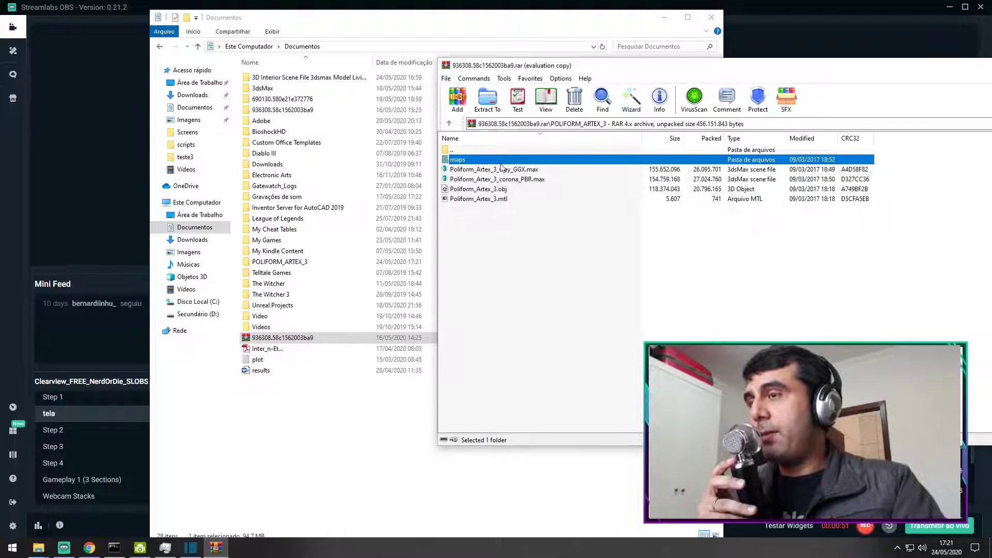
{"action": "double_click", "coordinate": [895, 66]}
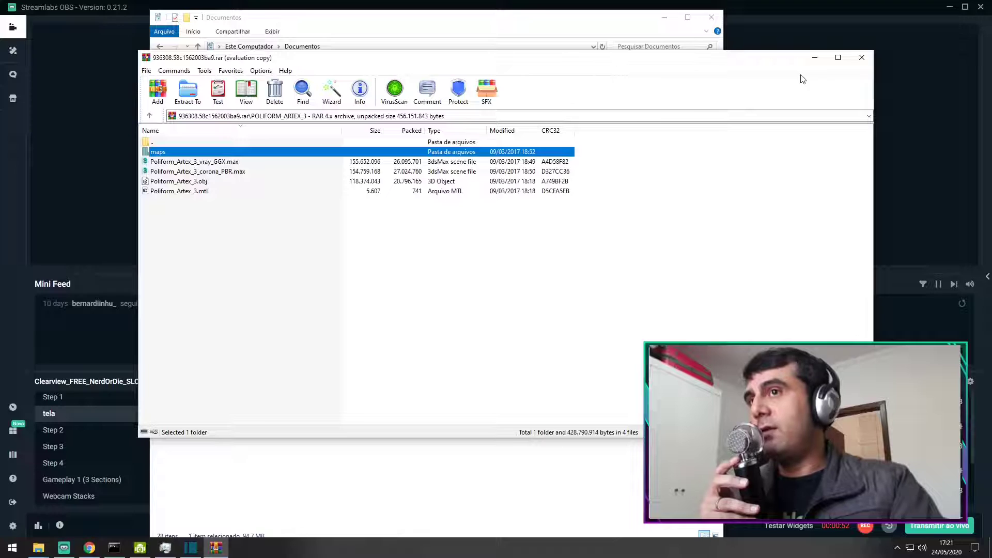
{"action": "left_click", "coordinate": [861, 58]}
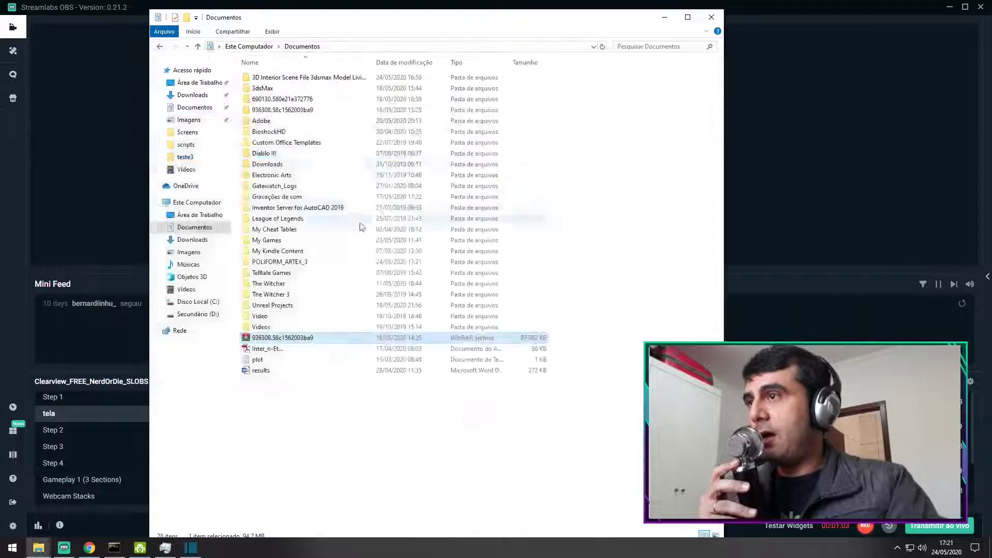
{"action": "left_click", "coordinate": [334, 397]}
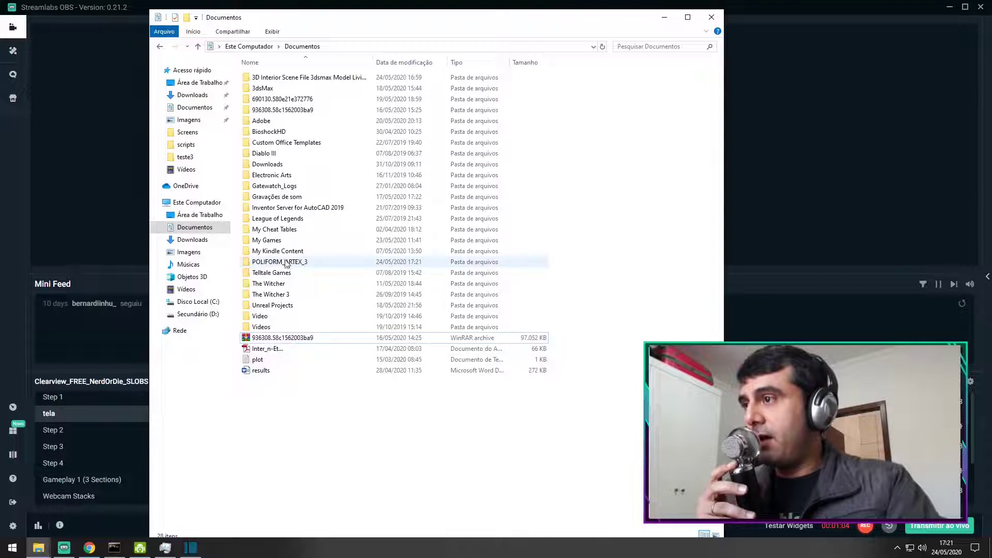
Step: Open the Poliform_Artex_3_vray_GGX scene from the extracted POLIFORM_ARTEX_3 folder in 3ds Max
{"action": "double_click", "coordinate": [316, 262]}
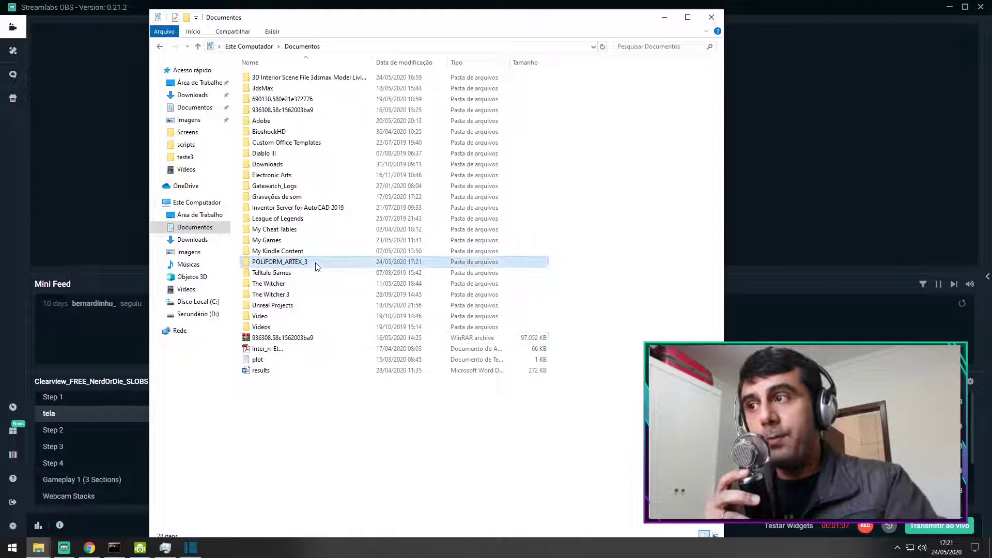
{"action": "left_click", "coordinate": [329, 121]}
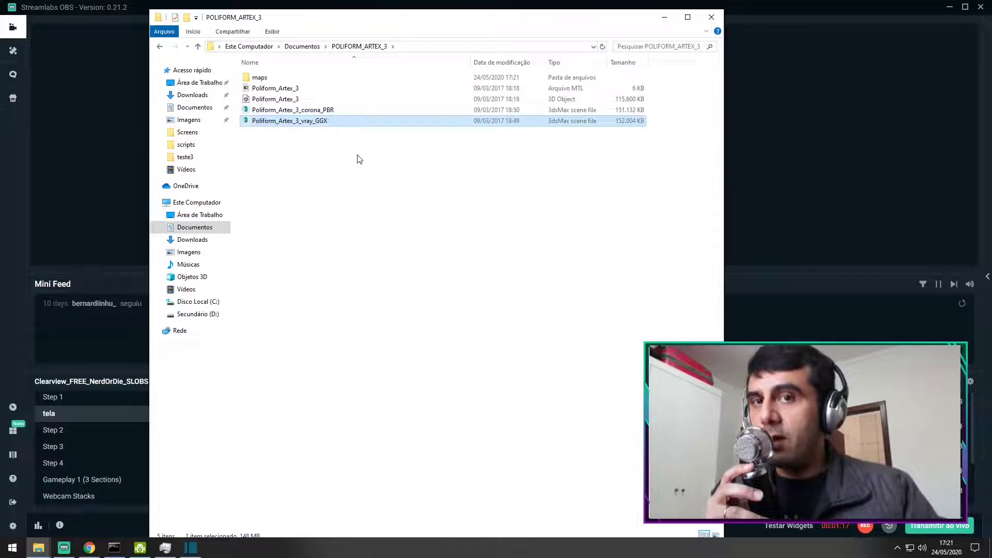
{"action": "left_click", "coordinate": [332, 111]}
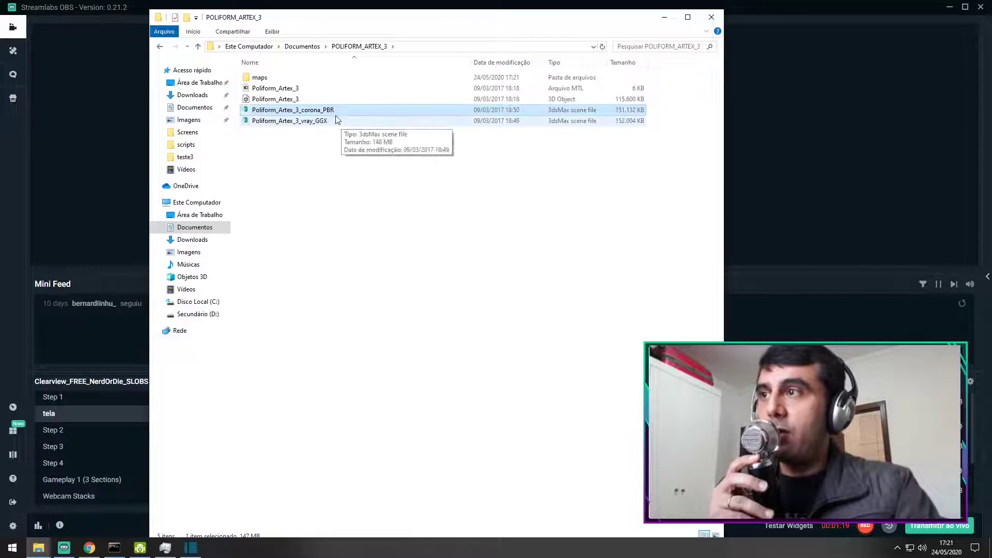
{"action": "left_click", "coordinate": [328, 122]}
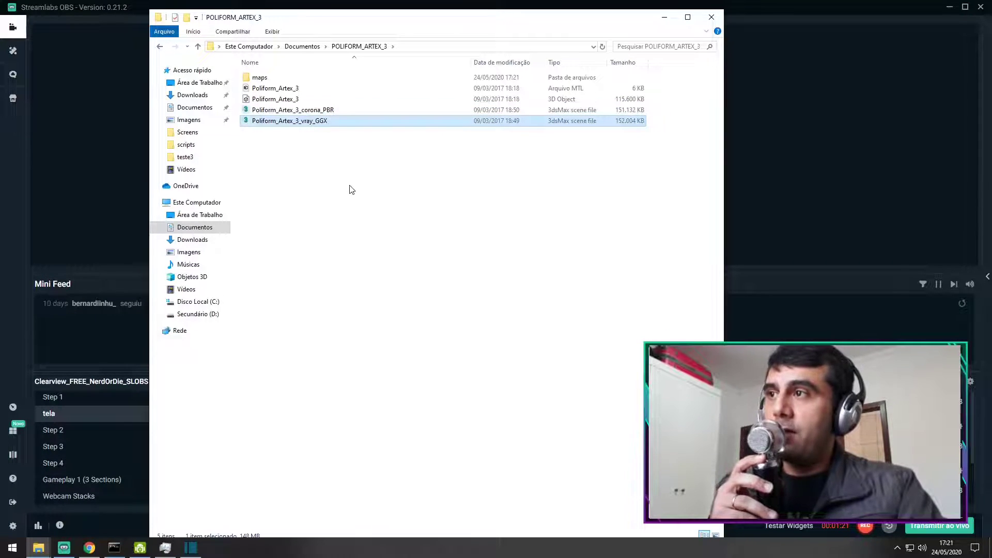
{"action": "double_click", "coordinate": [311, 125]}
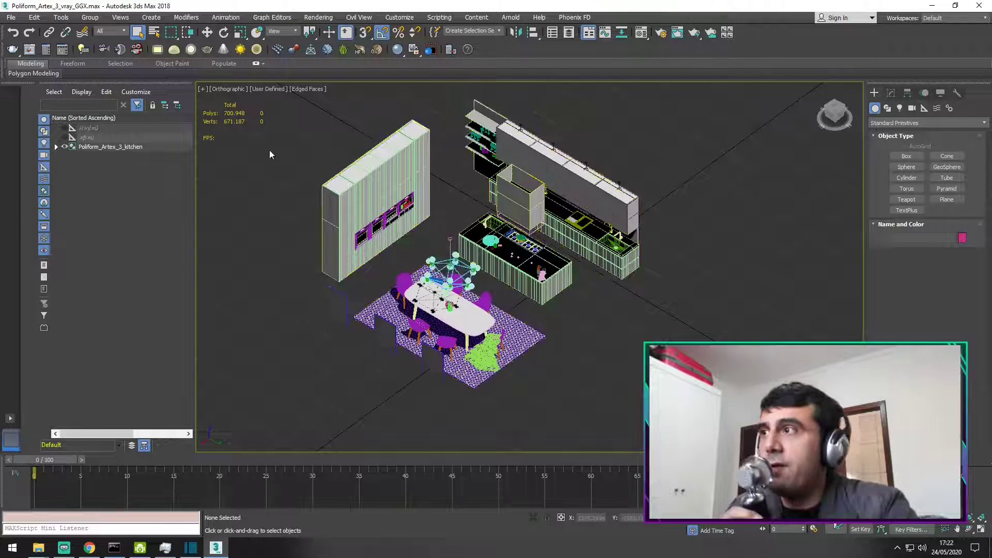
Step: Look over the kitchen scene and check the texture paths and file statuses in Asset Tracking
{"action": "left_click_drag", "start_coordinate": [825, 124], "coordinate": [833, 115]}
{"action": "left_click", "coordinate": [838, 114]}
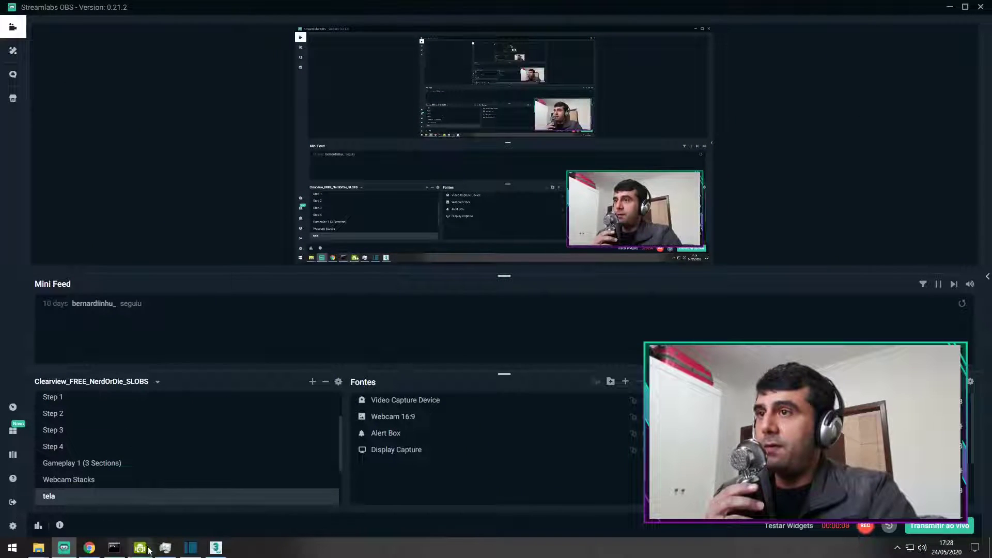
{"action": "left_click", "coordinate": [216, 548]}
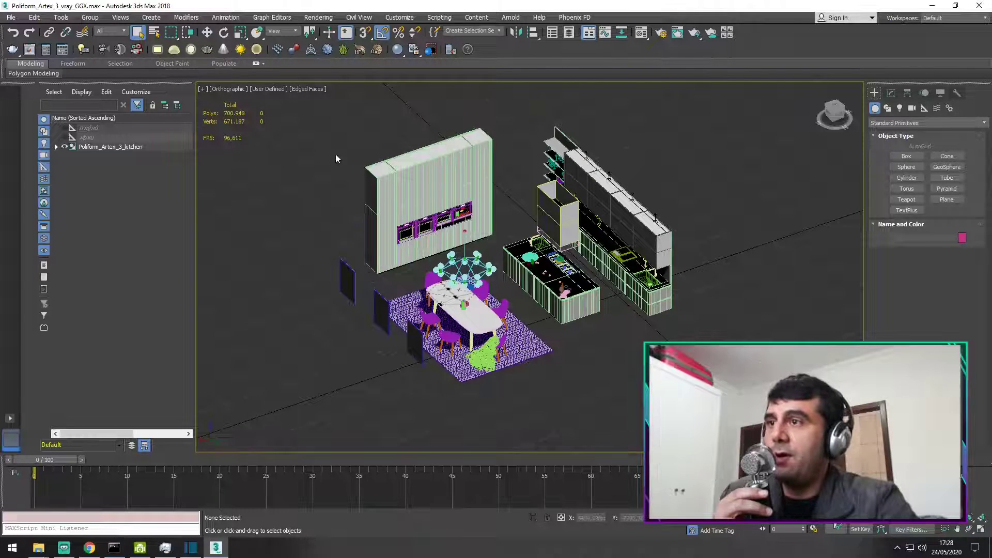
{"action": "left_click_drag", "start_coordinate": [317, 137], "coordinate": [641, 341]}
{"action": "left_click", "coordinate": [640, 340]}
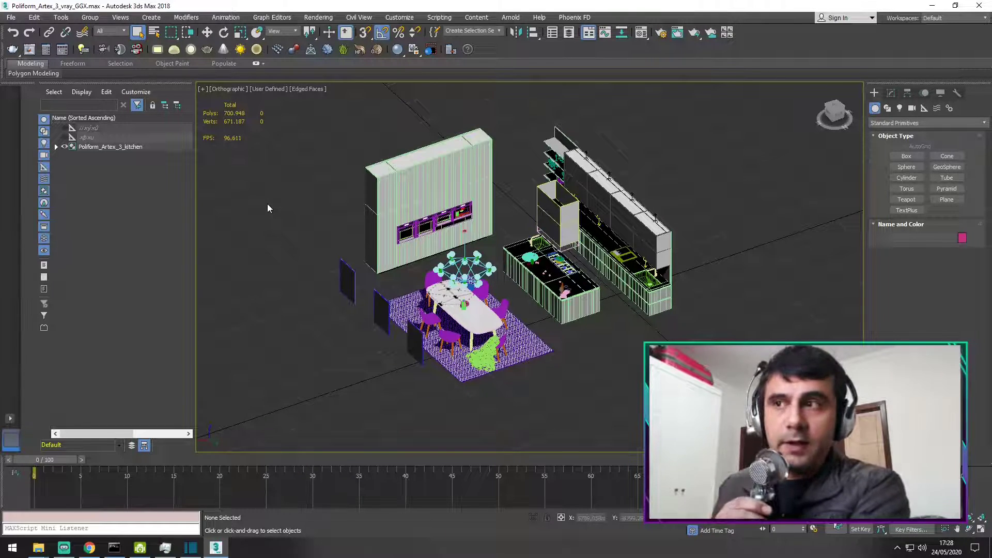
{"action": "key", "text": "shift+t"}
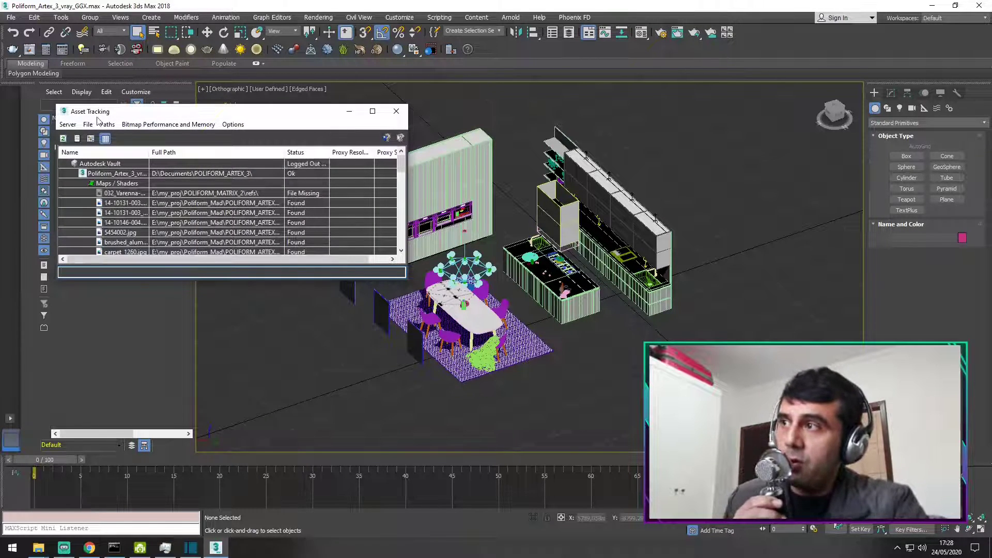
{"action": "scroll", "coordinate": [402, 166], "scroll_direction": "down", "scroll_amount": 2}
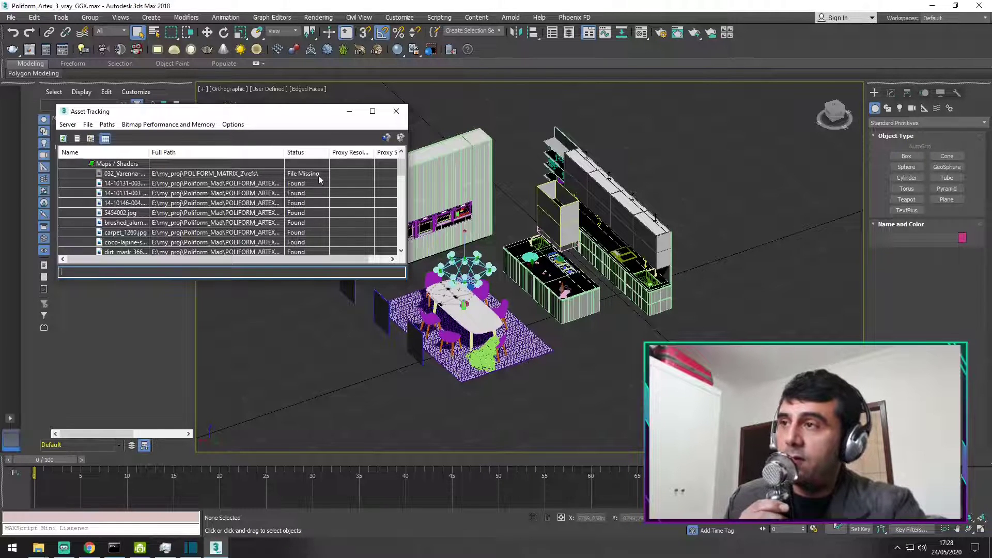
{"action": "left_click_drag", "start_coordinate": [402, 162], "coordinate": [321, 193]}
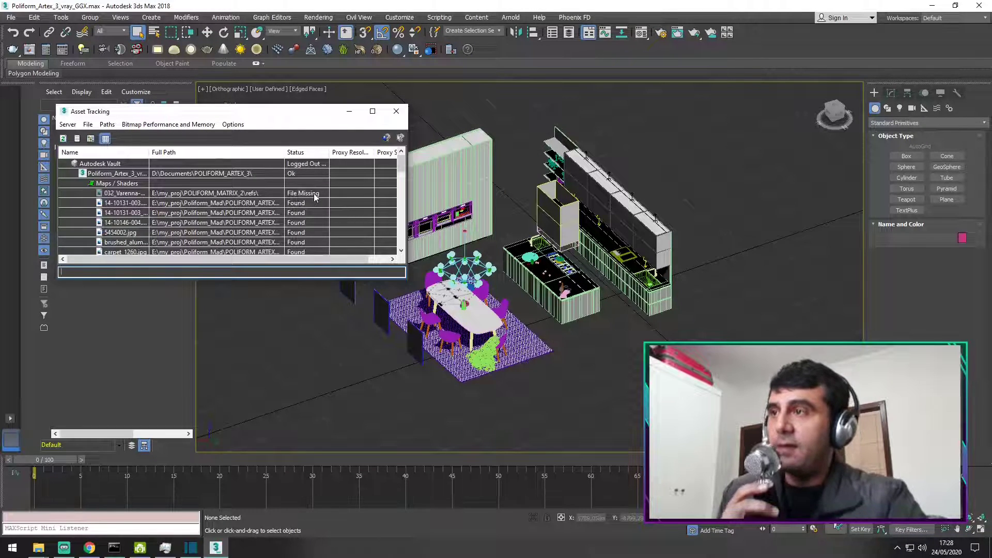
Step: Set the path of all listed assets, from the 032_Varenna map to the render output, to D:\Documents\POLIFORM_ARTEX_3\maps
{"action": "left_click", "coordinate": [351, 192]}
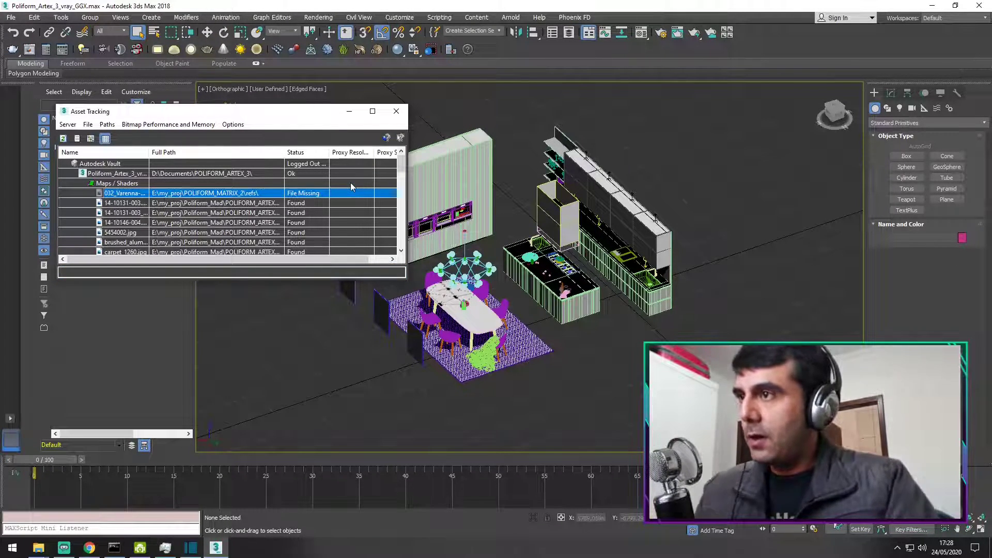
{"action": "left_click_drag", "start_coordinate": [402, 164], "coordinate": [404, 241]}
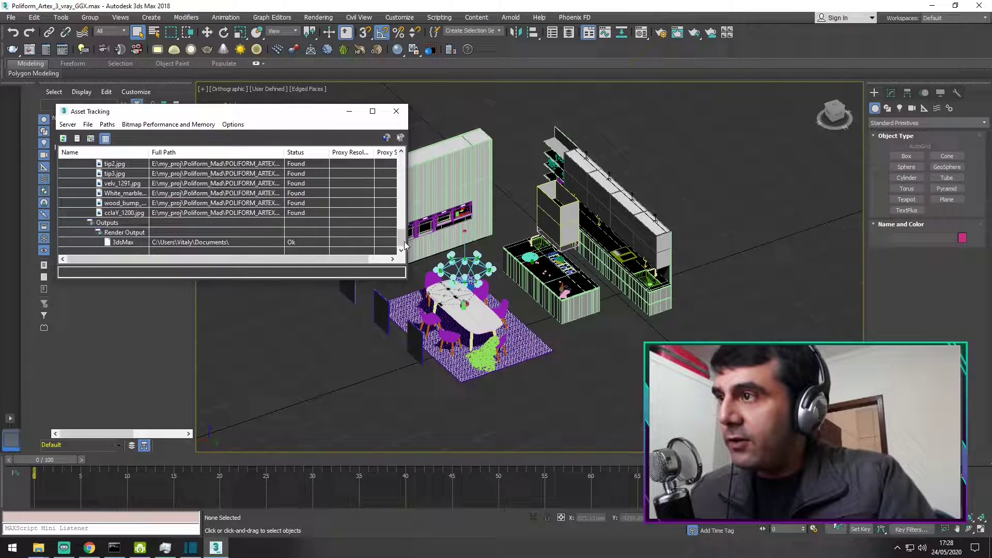
{"action": "left_click", "coordinate": [308, 242], "text": "shift"}
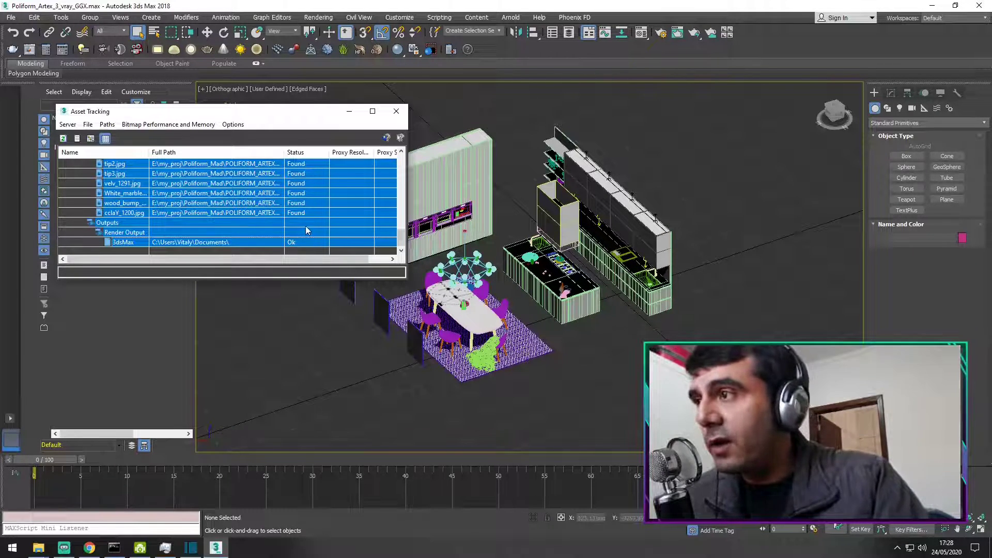
{"action": "left_click_drag", "start_coordinate": [403, 242], "coordinate": [402, 155]}
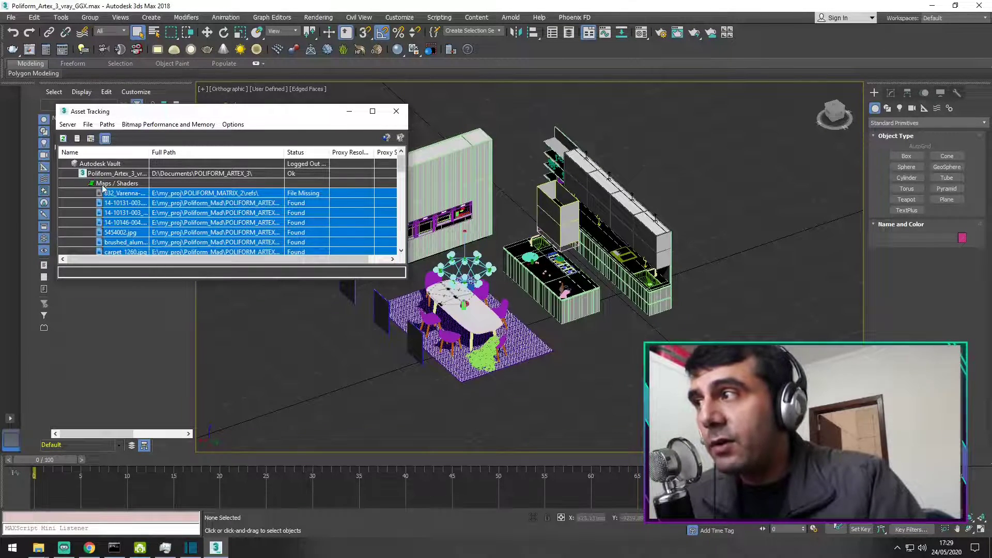
{"action": "scroll", "coordinate": [393, 190], "scroll_direction": "down", "scroll_amount": 5}
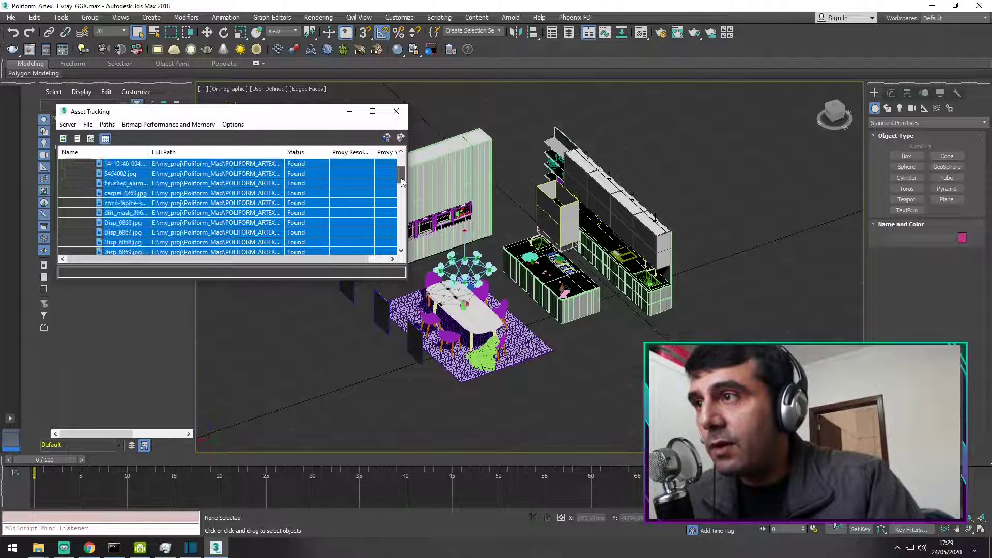
{"action": "scroll", "coordinate": [343, 199], "scroll_direction": "up", "scroll_amount": 5}
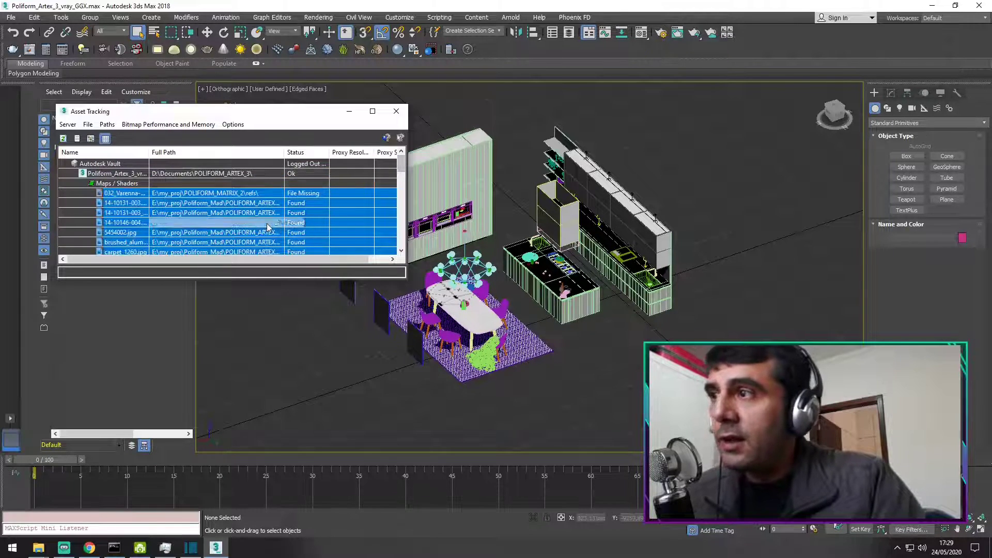
{"action": "right_click", "coordinate": [269, 210]}
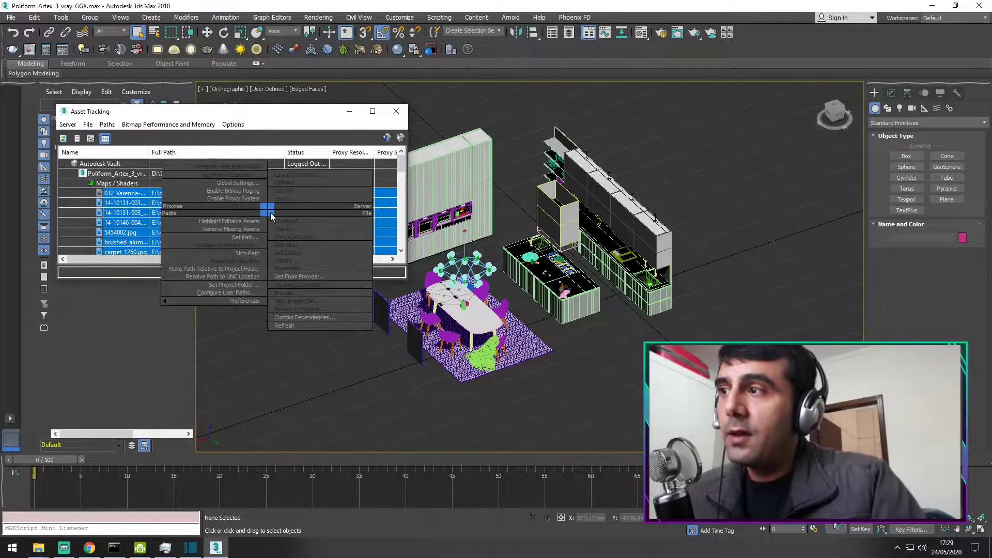
{"action": "left_click", "coordinate": [232, 240]}
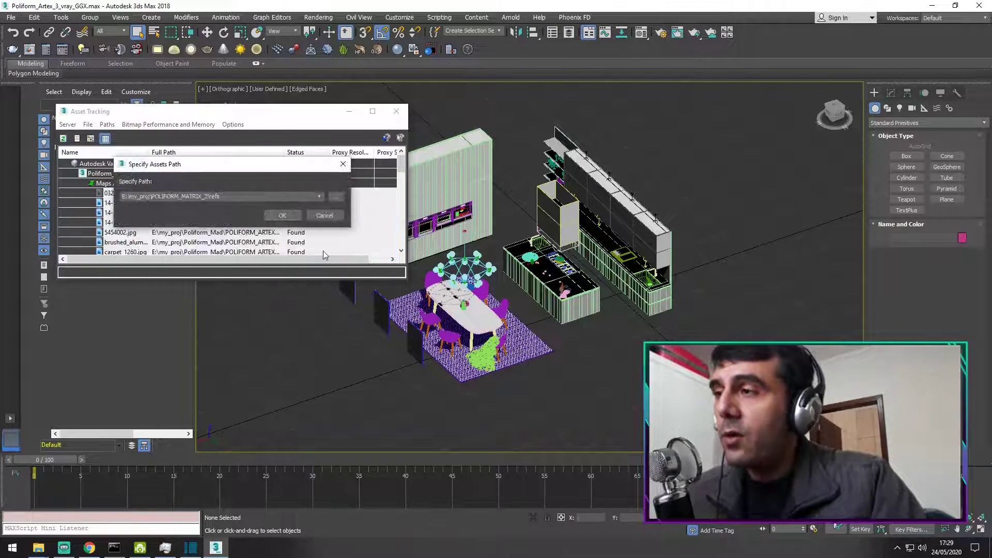
{"action": "left_click", "coordinate": [335, 201]}
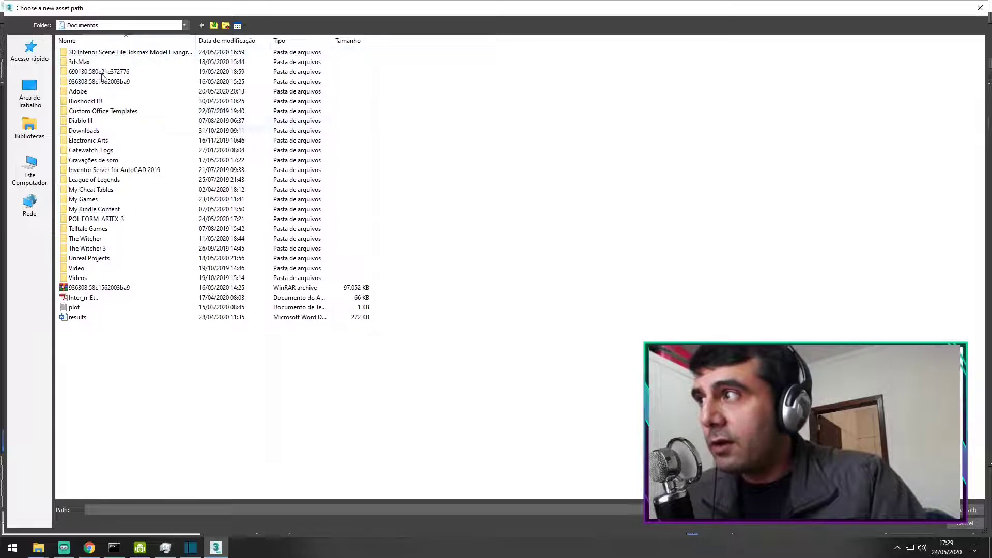
{"action": "double_click", "coordinate": [111, 220]}
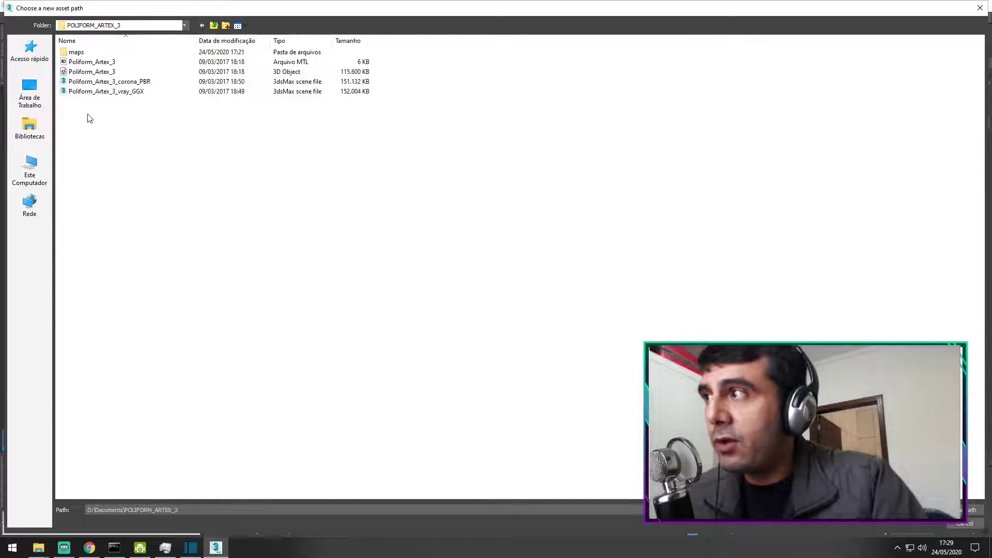
{"action": "double_click", "coordinate": [83, 53]}
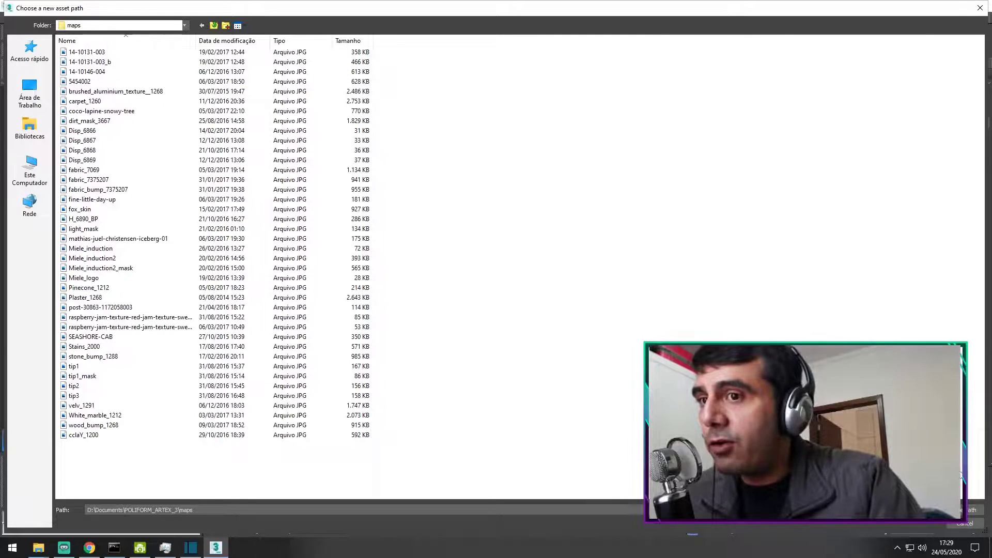
{"action": "left_click", "coordinate": [972, 509]}
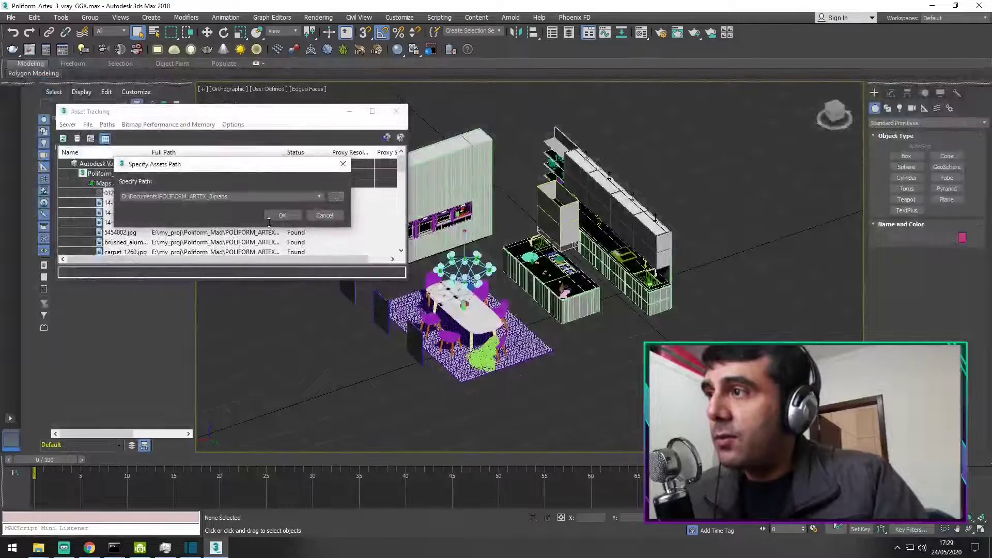
{"action": "left_click", "coordinate": [282, 216]}
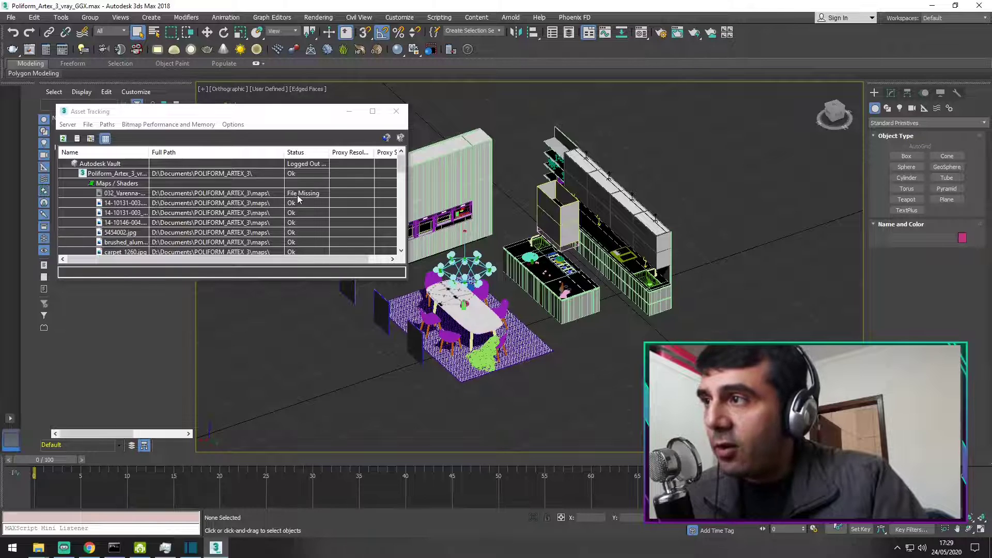
Step: Run Remove Missing Assets on the 032_Varenna map, check the asset list again and close Asset Tracking
{"action": "right_click", "coordinate": [273, 194]}
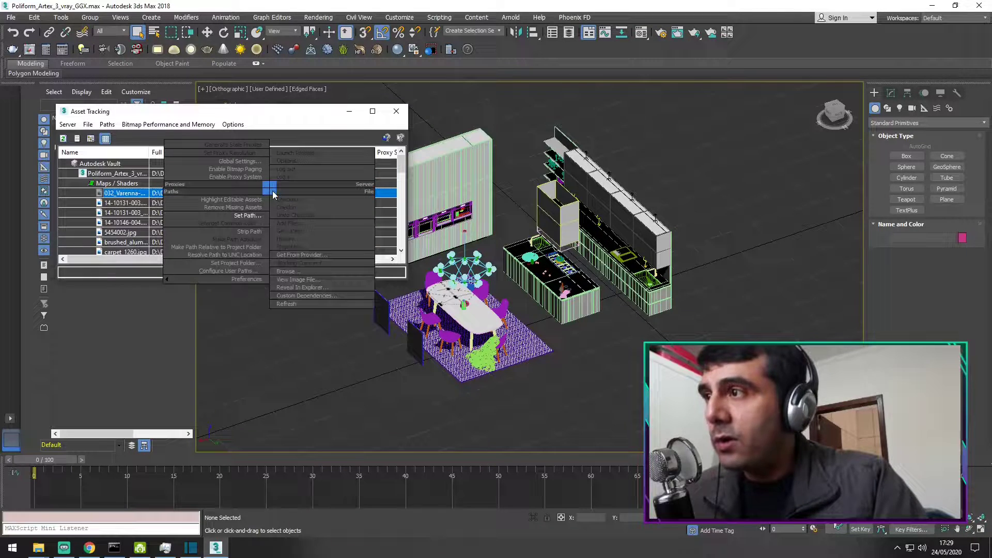
{"action": "left_click", "coordinate": [232, 208]}
{"action": "scroll", "coordinate": [314, 215], "scroll_direction": "down", "scroll_amount": 10}
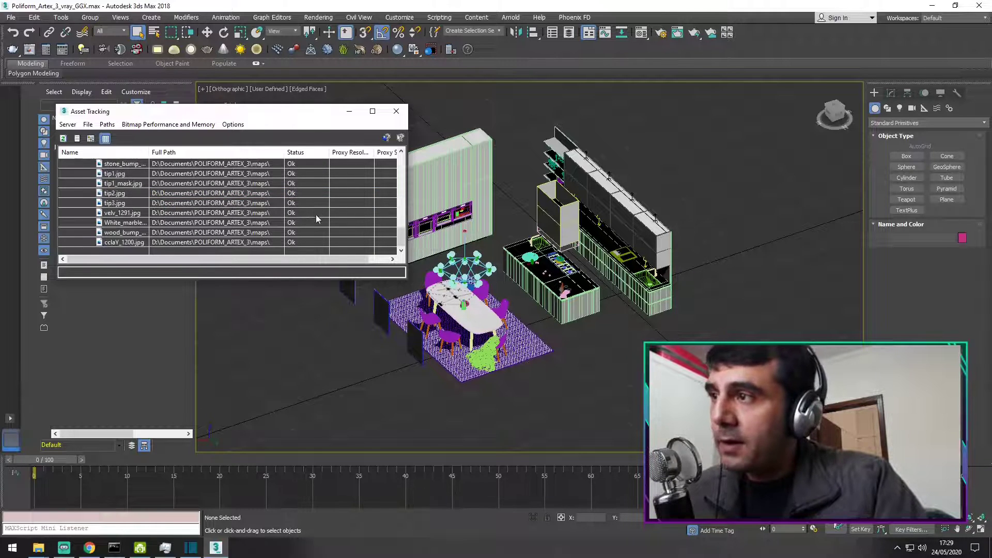
{"action": "scroll", "coordinate": [313, 218], "scroll_direction": "up", "scroll_amount": 10}
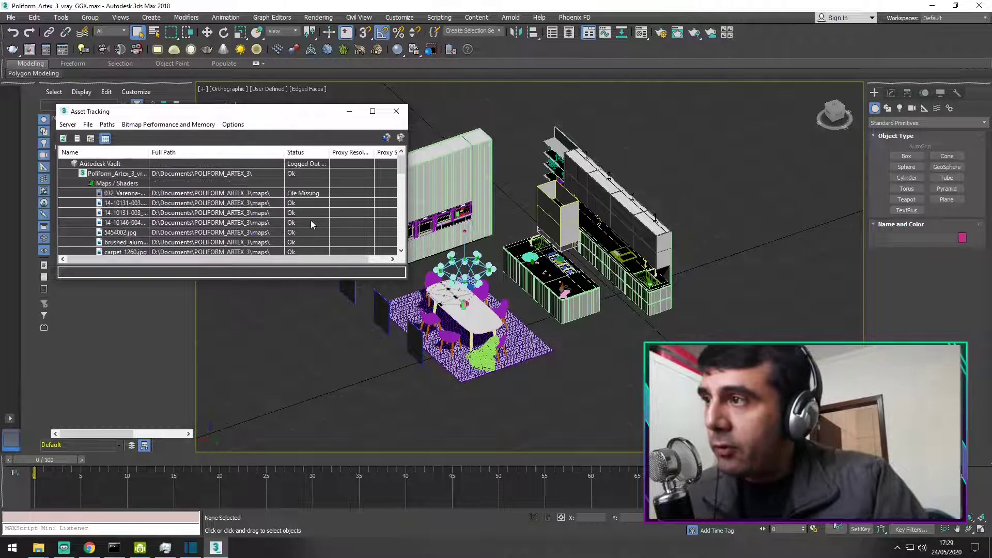
{"action": "left_click", "coordinate": [396, 111]}
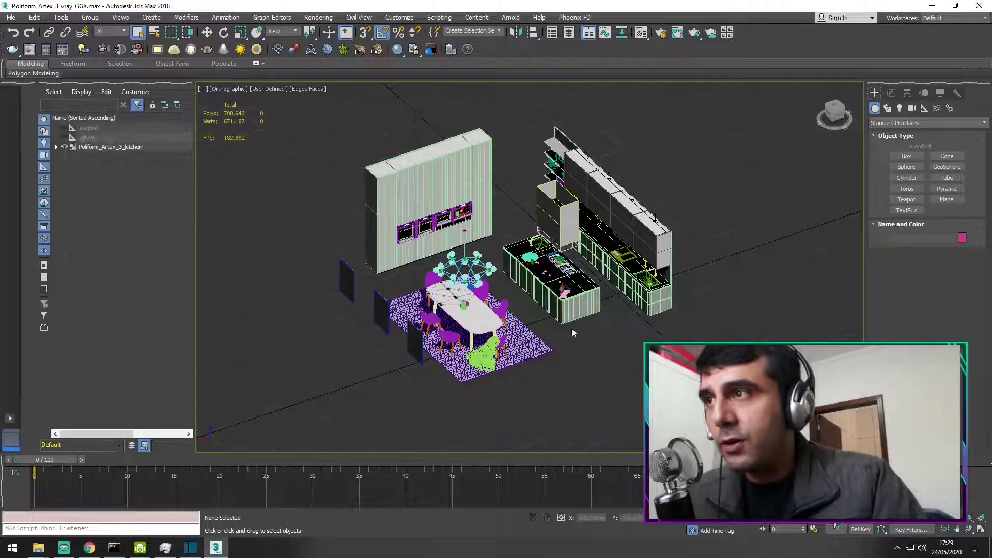
Step: Select the whole Poliform_Artex_3_kitchen group, delete it and undo the deletion
{"action": "left_click_drag", "start_coordinate": [826, 120], "coordinate": [795, 130]}
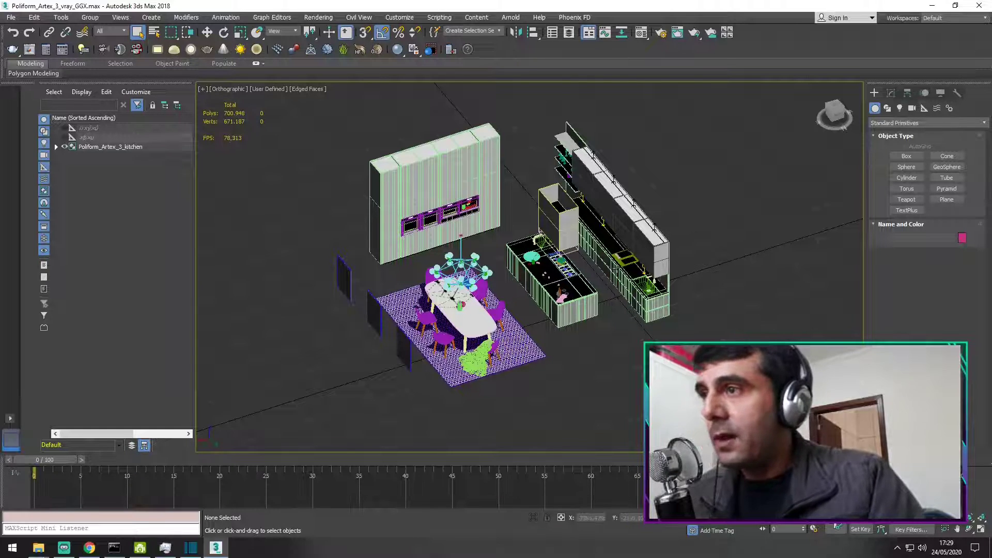
{"action": "left_click", "coordinate": [436, 200]}
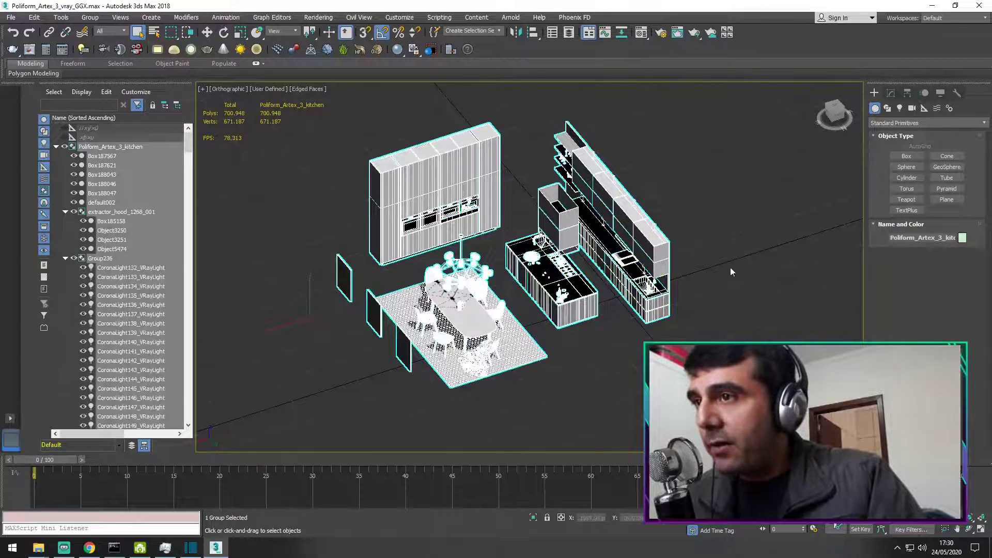
{"action": "left_click", "coordinate": [707, 281]}
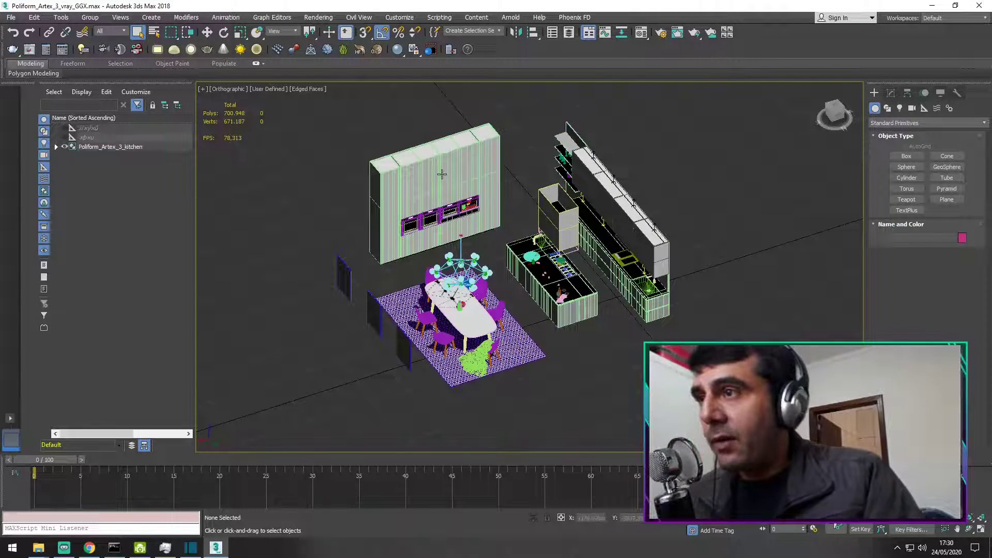
{"action": "left_click", "coordinate": [442, 175]}
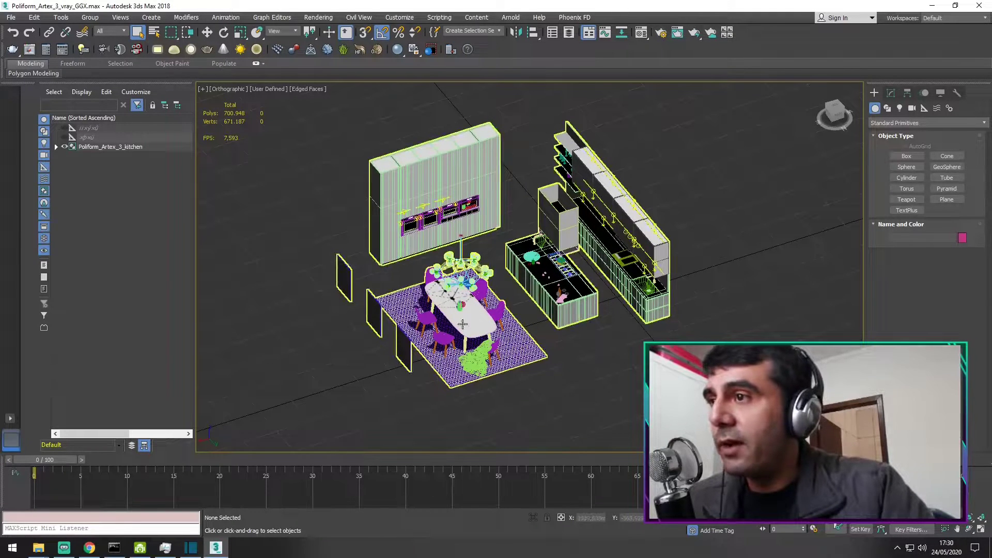
{"action": "left_click", "coordinate": [477, 329]}
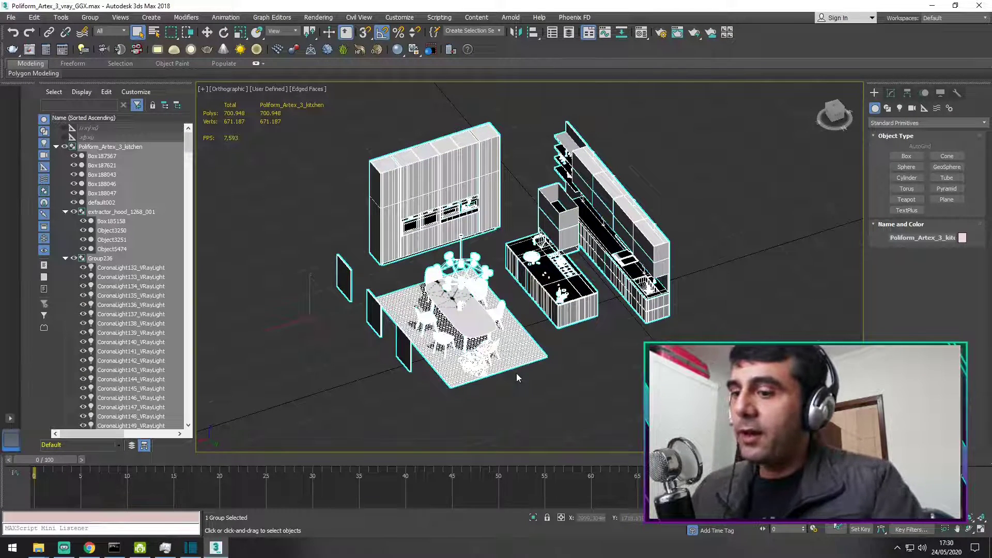
{"action": "key", "text": "Delete"}
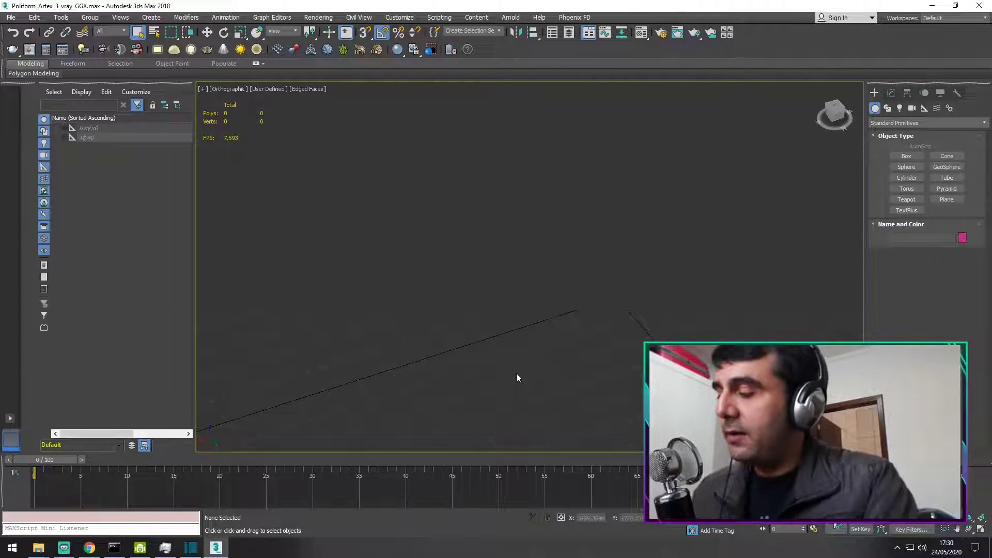
{"action": "key", "text": "ctrl+z"}
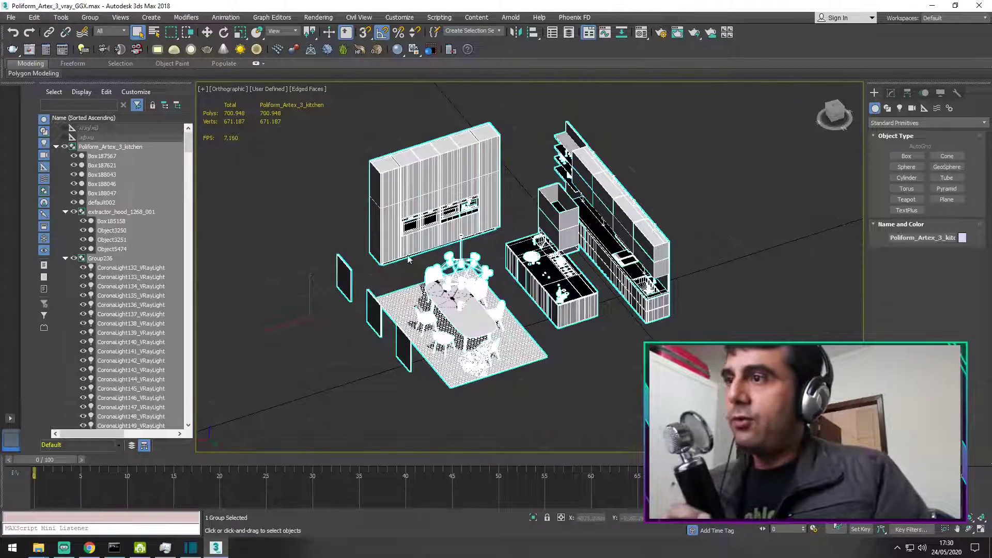
Step: Open the Poliform_Artex_3_kitchen group so its members can be picked individually
{"action": "left_click", "coordinate": [330, 112]}
{"action": "key", "text": "ctrl+z"}
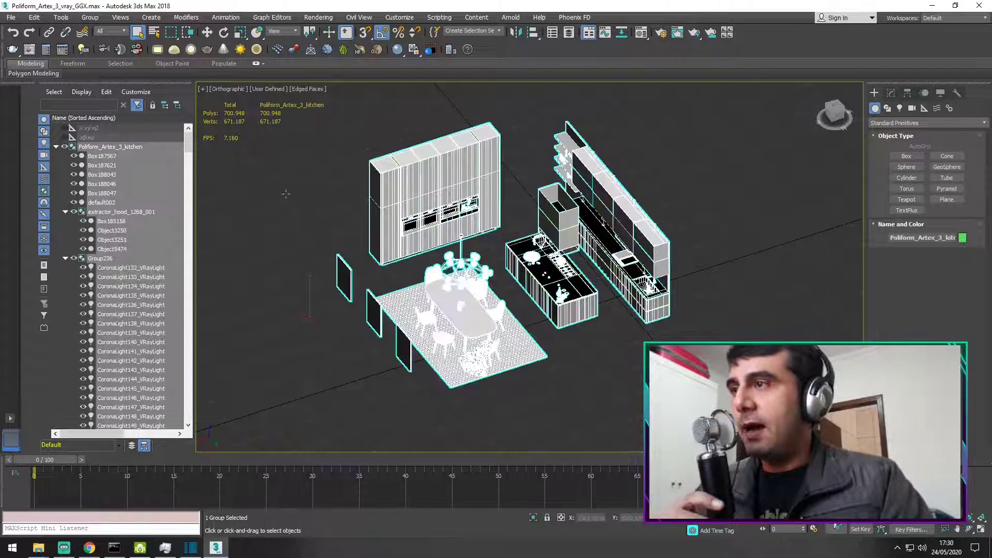
{"action": "left_click", "coordinate": [93, 19]}
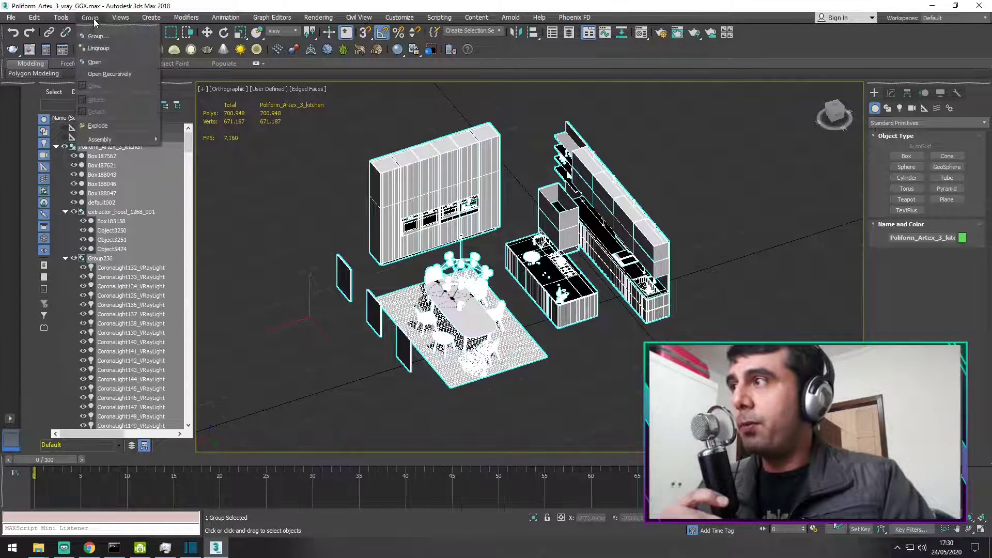
{"action": "left_click", "coordinate": [103, 62]}
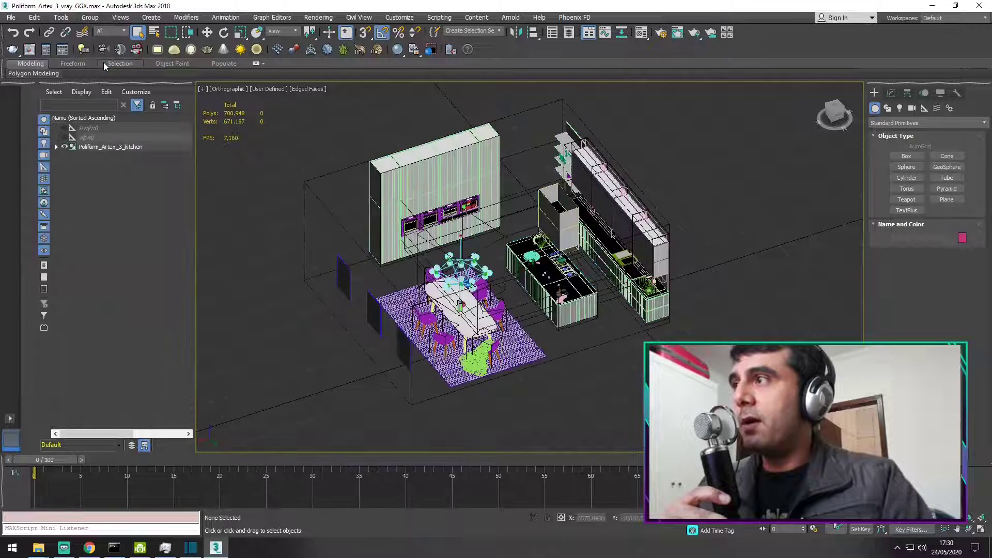
Step: Select the standing panels, dining table, kitchen island and long wall cabinet unit one after another to check how the opened group is divided
{"action": "left_click", "coordinate": [342, 279]}
{"action": "left_click", "coordinate": [374, 310]}
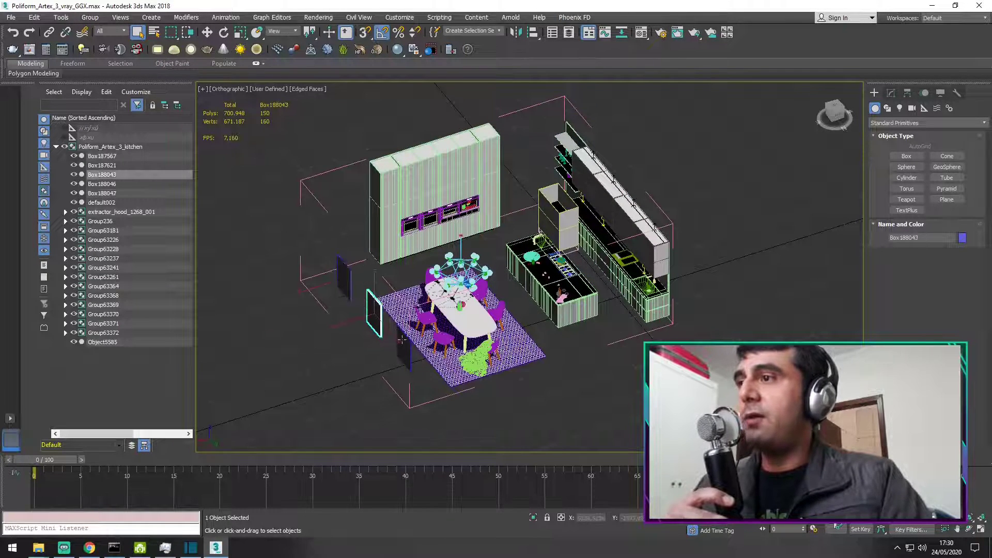
{"action": "left_click", "coordinate": [403, 351]}
{"action": "left_click", "coordinate": [470, 302]}
{"action": "left_click", "coordinate": [562, 286]}
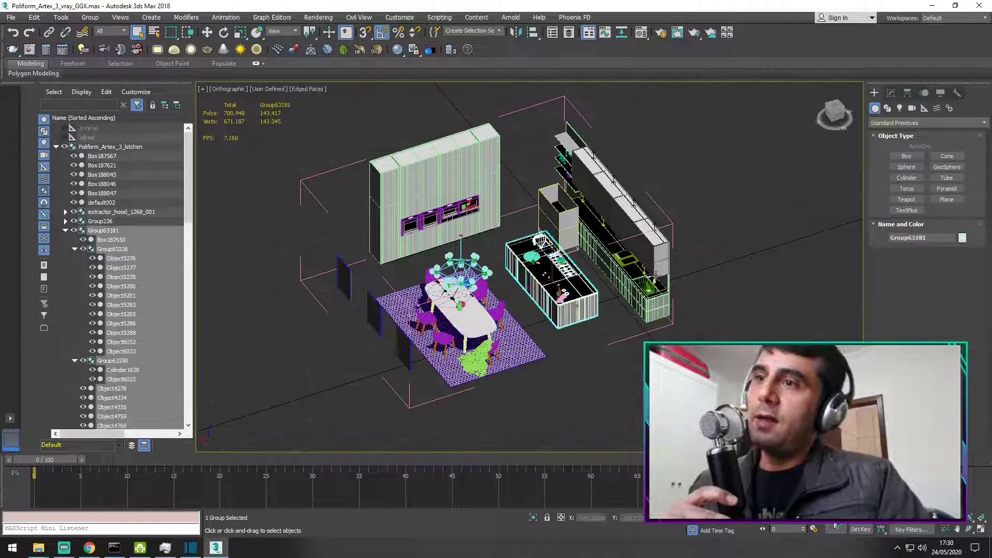
{"action": "left_click", "coordinate": [646, 245]}
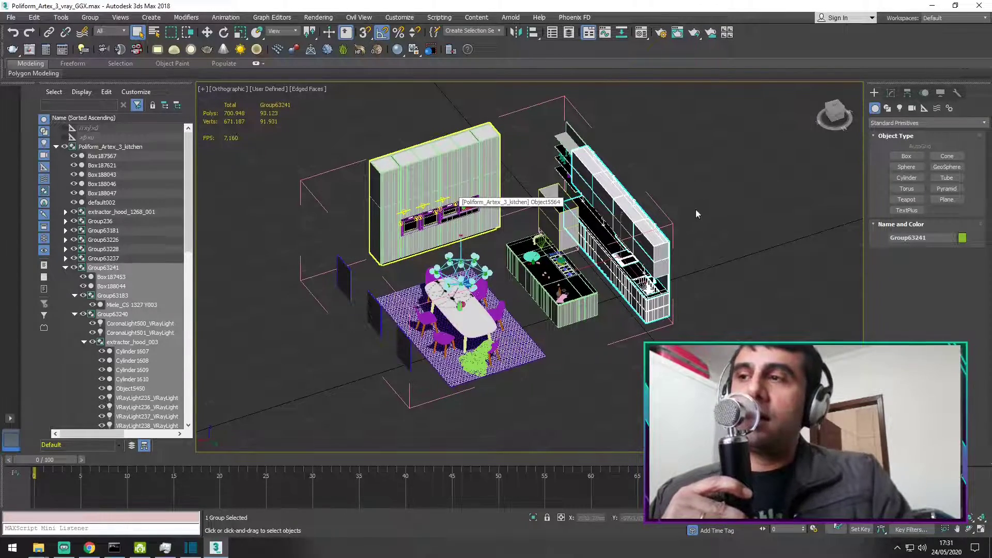
Step: Delete all kitchen and dining objects around the island from a top view, keeping only the island and its extractor hood
{"action": "mouse_move", "coordinate": [826, 111]}
{"action": "left_mouse_down"}
{"action": "mouse_move", "coordinate": [832, 126]}
{"action": "mouse_move", "coordinate": [832, 106]}
{"action": "mouse_move", "coordinate": [847, 124]}
{"action": "mouse_move", "coordinate": [834, 106]}
{"action": "left_mouse_up"}
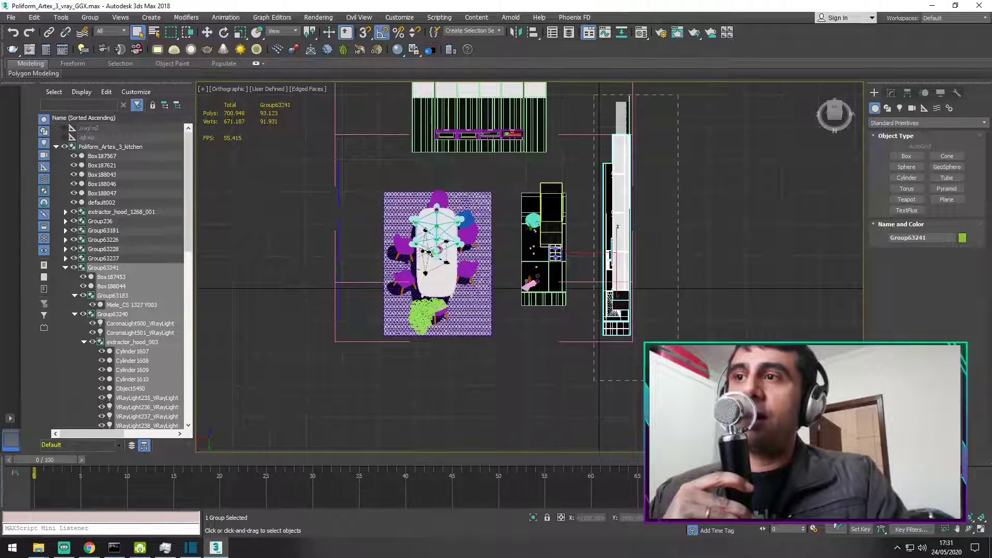
{"action": "key", "text": "ctrl+z"}
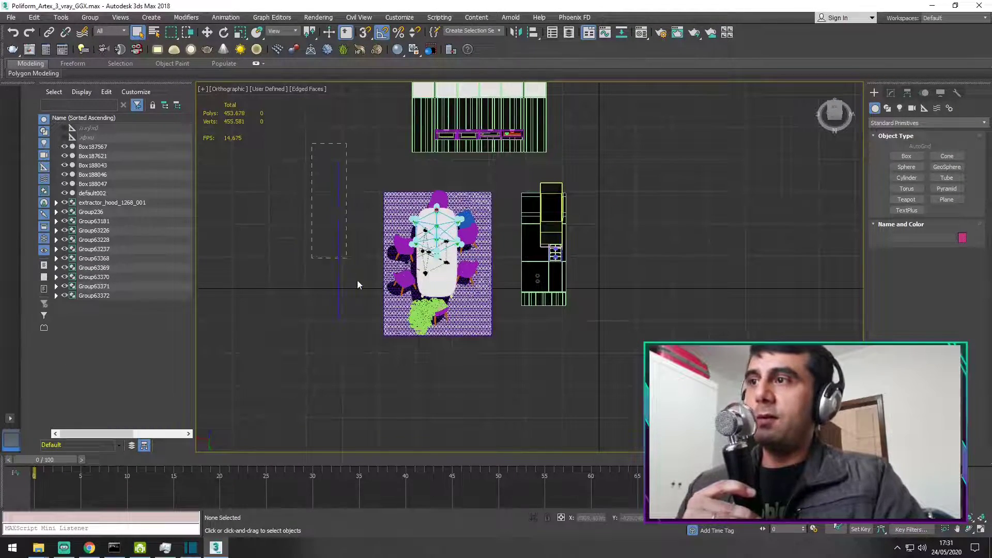
{"action": "left_click_drag", "start_coordinate": [431, 365], "coordinate": [431, 365]}
{"action": "key", "text": "Delete"}
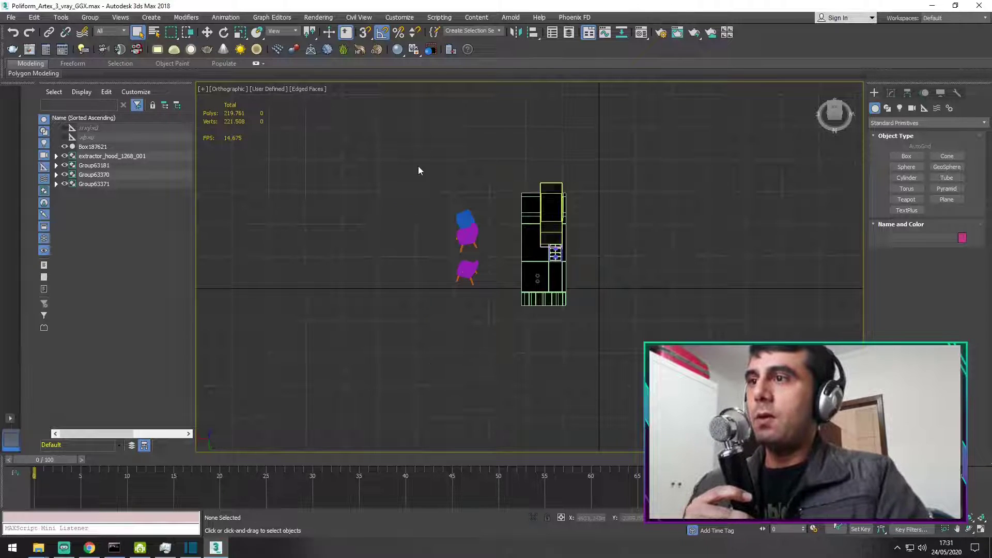
{"action": "left_click_drag", "start_coordinate": [495, 314], "coordinate": [496, 314]}
{"action": "key", "text": "Delete"}
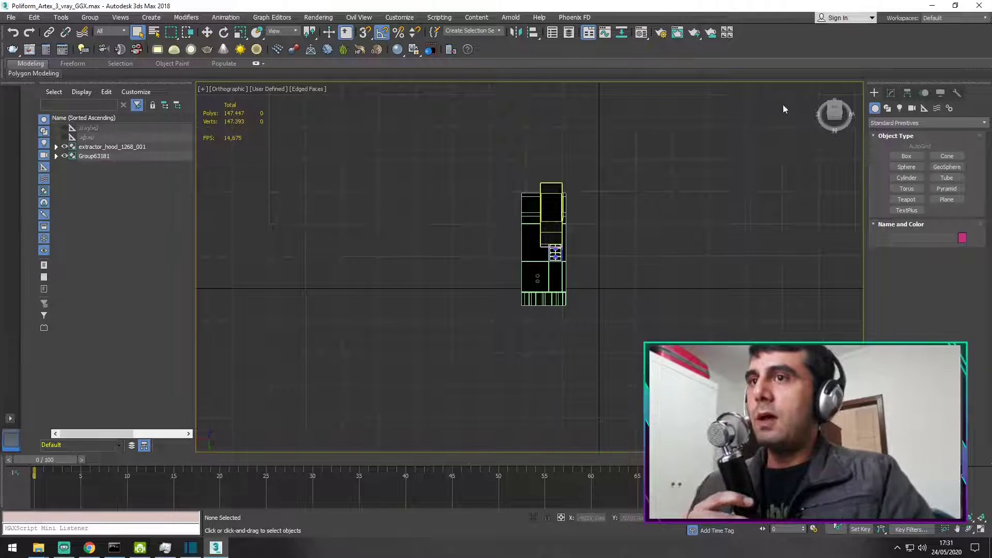
Step: Examine the remaining island and extractor hood from several angles, with a close look at the cooktop, faucet and sink
{"action": "left_click_drag", "start_coordinate": [826, 111], "coordinate": [834, 114]}
{"action": "middle_click_drag", "start_coordinate": [468, 244], "coordinate": [468, 244], "text": "alt"}
{"action": "scroll", "coordinate": [573, 178], "scroll_direction": "up", "scroll_amount": 4}
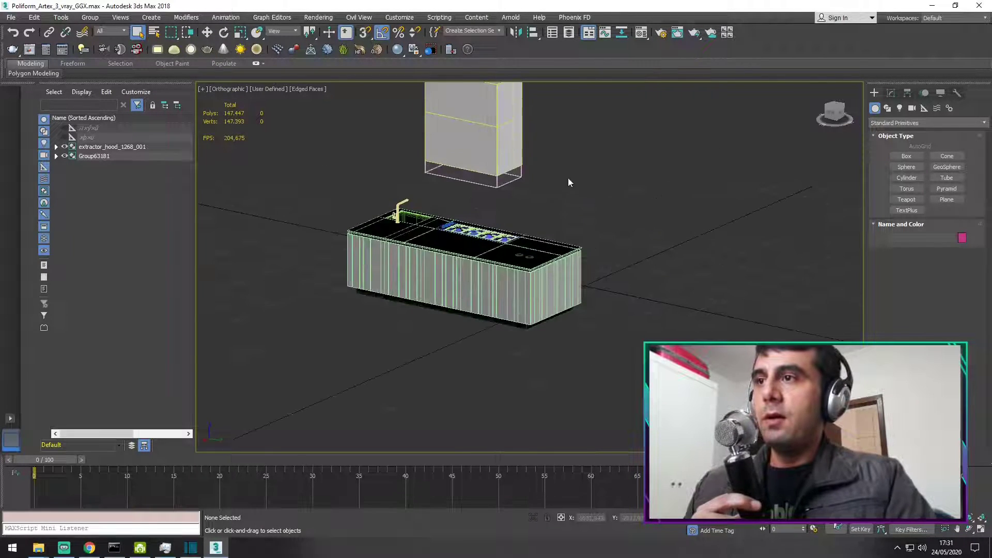
{"action": "left_click_drag", "start_coordinate": [821, 117], "coordinate": [855, 114]}
{"action": "scroll", "coordinate": [521, 320], "scroll_direction": "up", "scroll_amount": 6}
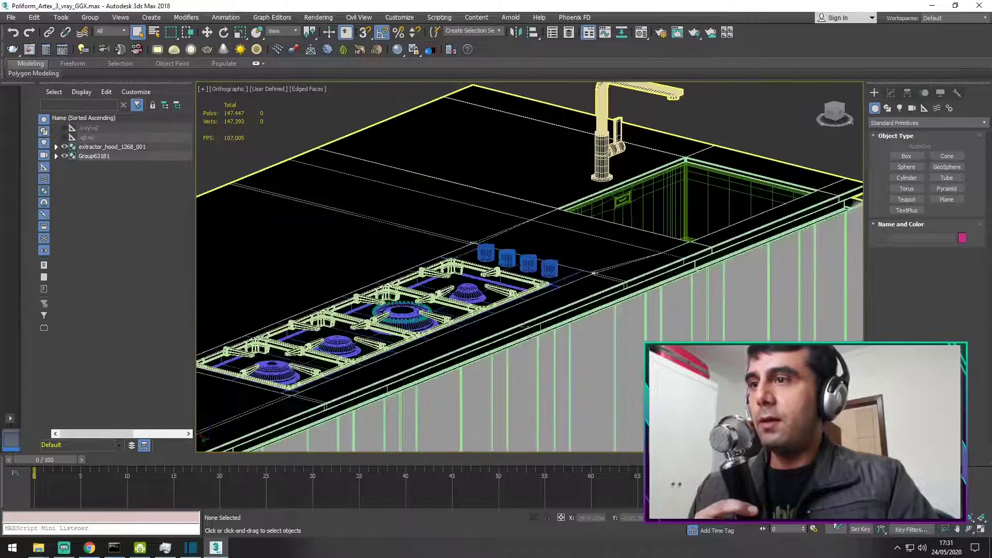
{"action": "scroll", "coordinate": [496, 273], "scroll_direction": "down", "scroll_amount": 6}
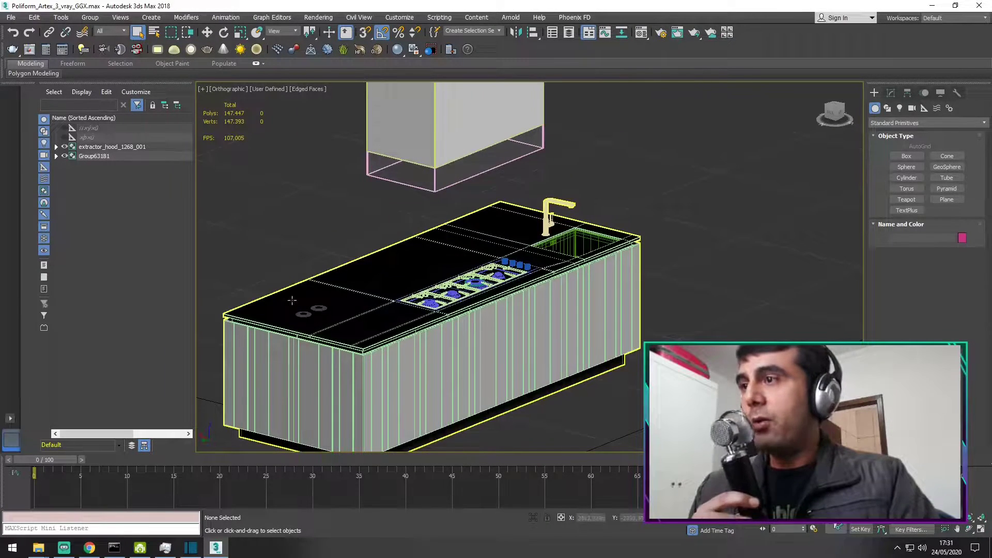
{"action": "left_click", "coordinate": [815, 111]}
{"action": "left_click", "coordinate": [818, 106]}
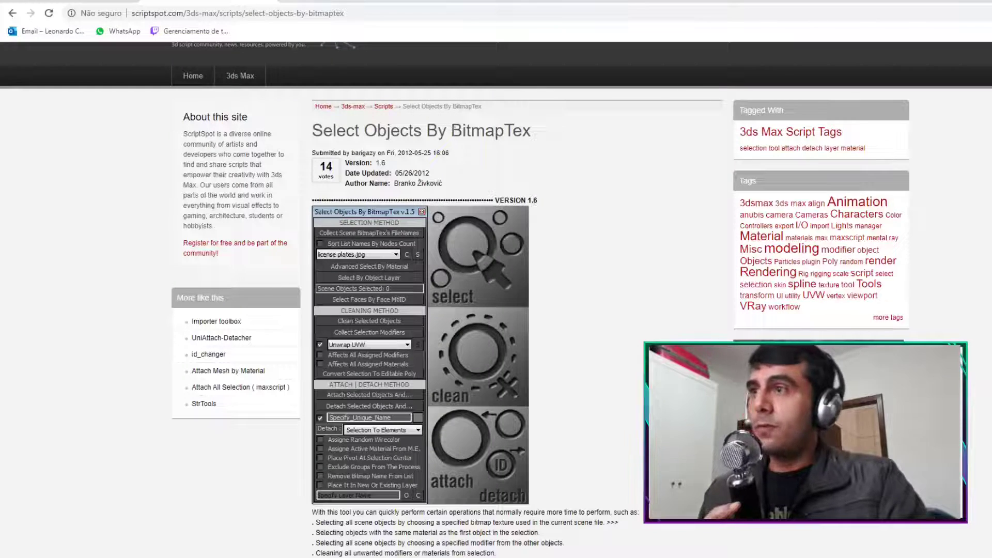
Step: In the browser, review the ScriptSpot page for Select Objects By BitmapTex and locate its bga_selectobjectsbybitmaptex_v.1.6.ms attachment
{"action": "left_click", "coordinate": [380, 13]}
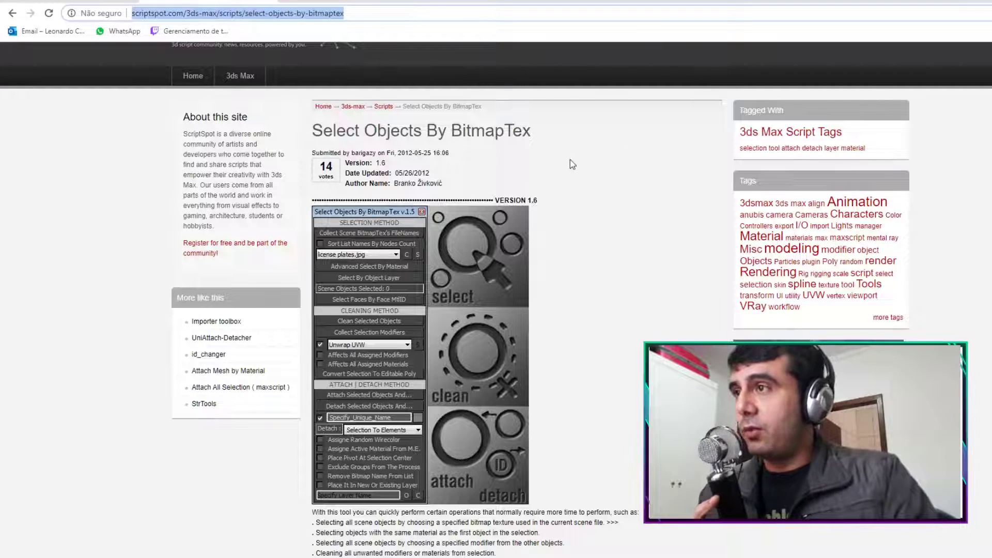
{"action": "left_click_drag", "start_coordinate": [316, 135], "coordinate": [547, 141]}
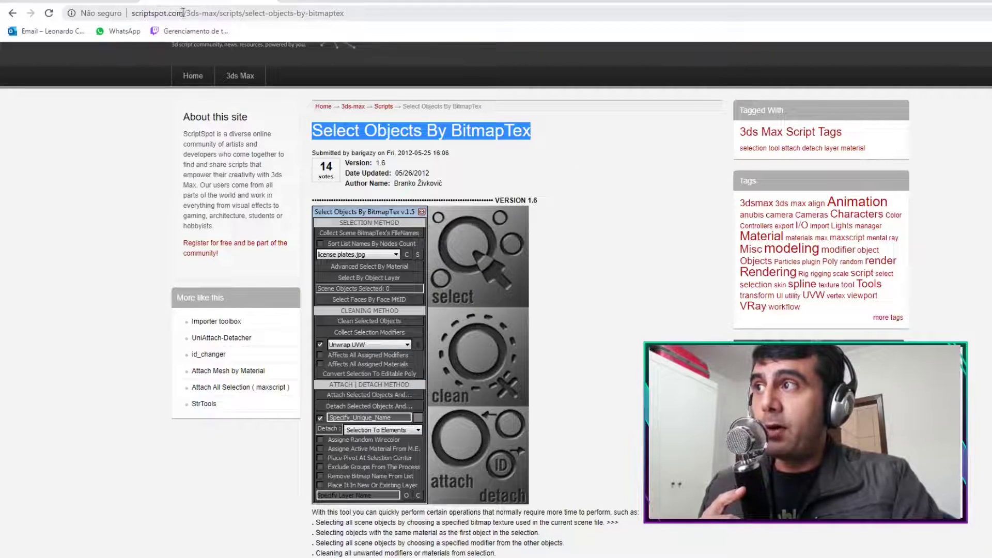
{"action": "scroll", "coordinate": [586, 281], "scroll_direction": "down", "scroll_amount": 1}
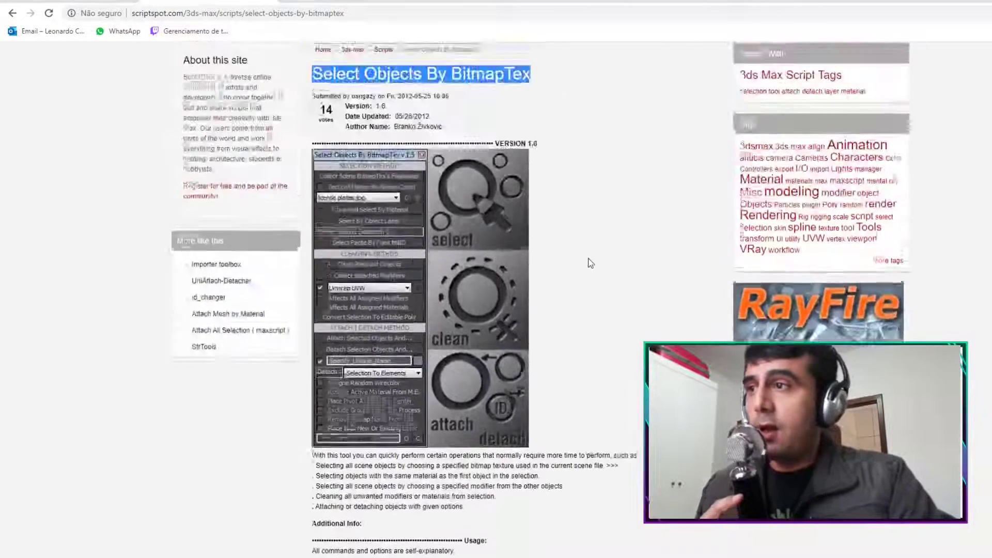
{"action": "scroll", "coordinate": [591, 263], "scroll_direction": "down", "scroll_amount": 15}
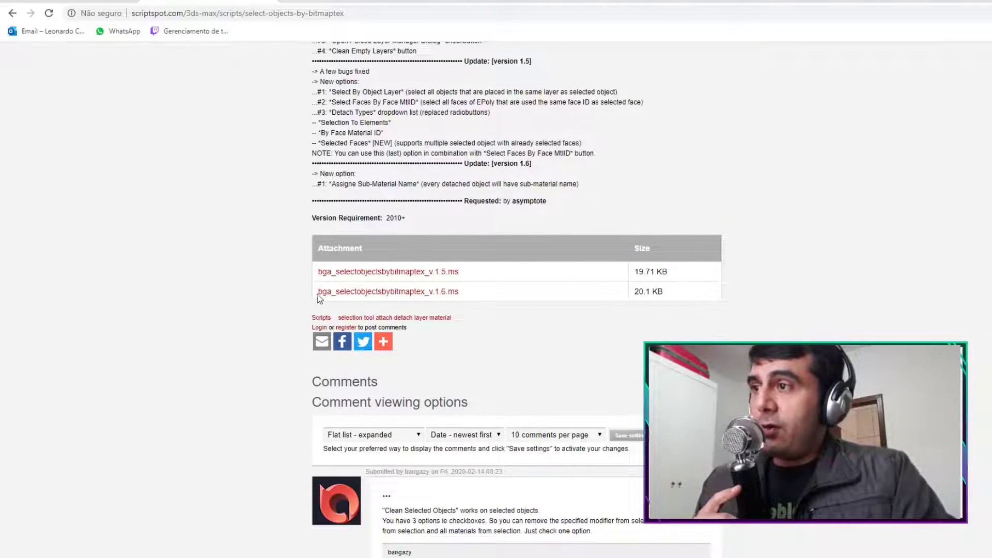
{"action": "left_click_drag", "start_coordinate": [320, 297], "coordinate": [501, 297]}
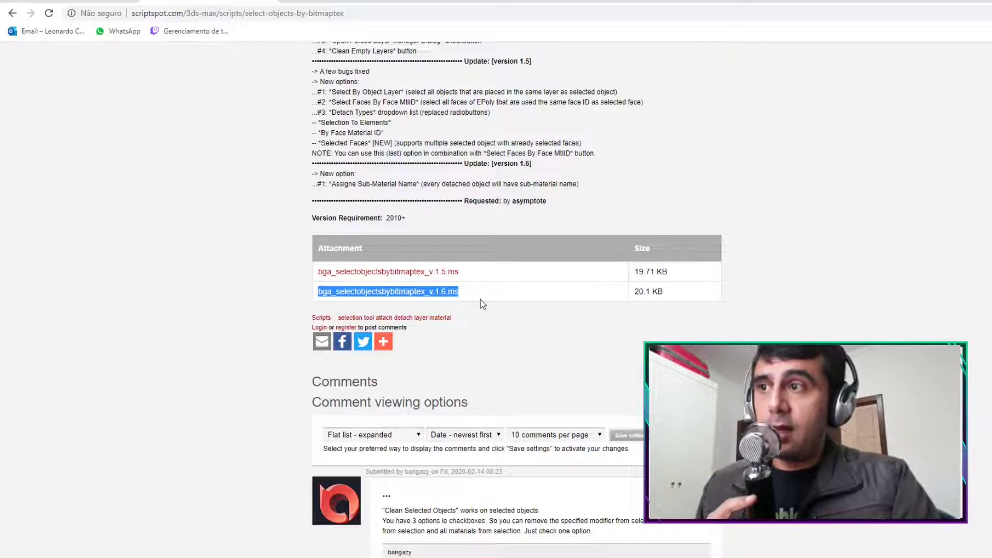
{"action": "left_click", "coordinate": [482, 304]}
{"action": "scroll", "coordinate": [482, 304], "scroll_direction": "up", "scroll_amount": 18}
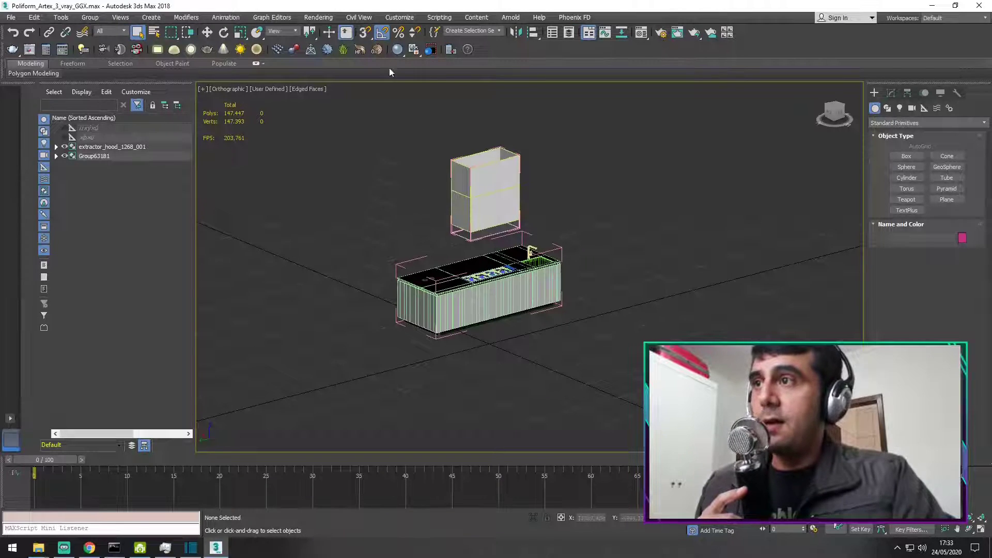
Step: Switch back to 3ds Max, run the bga_selectobjectsbybitmaptex_v.1.6 script and place its window clear of the model
{"action": "left_click", "coordinate": [440, 18]}
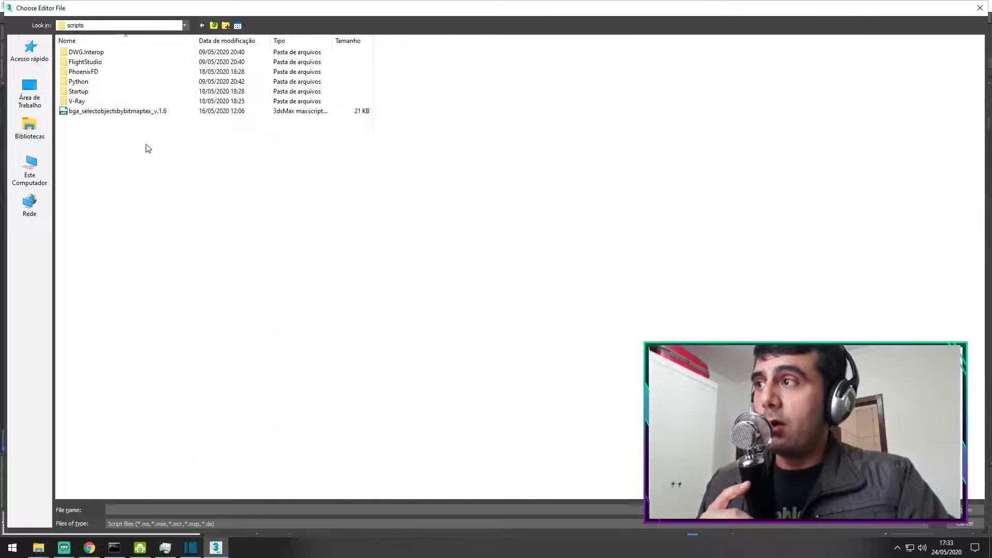
{"action": "left_click", "coordinate": [117, 111]}
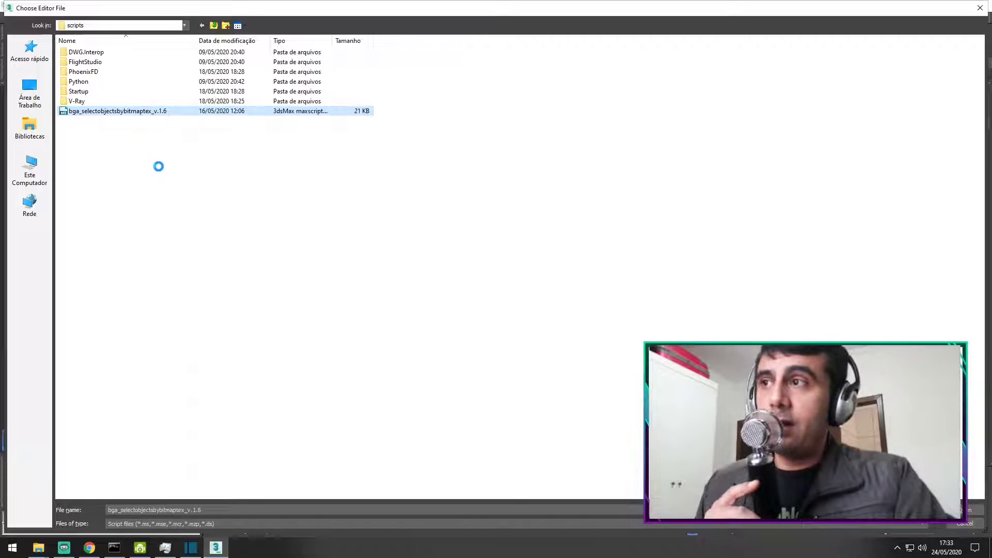
{"action": "double_click", "coordinate": [160, 114]}
{"action": "left_click_drag", "start_coordinate": [332, 79], "coordinate": [124, 63]}
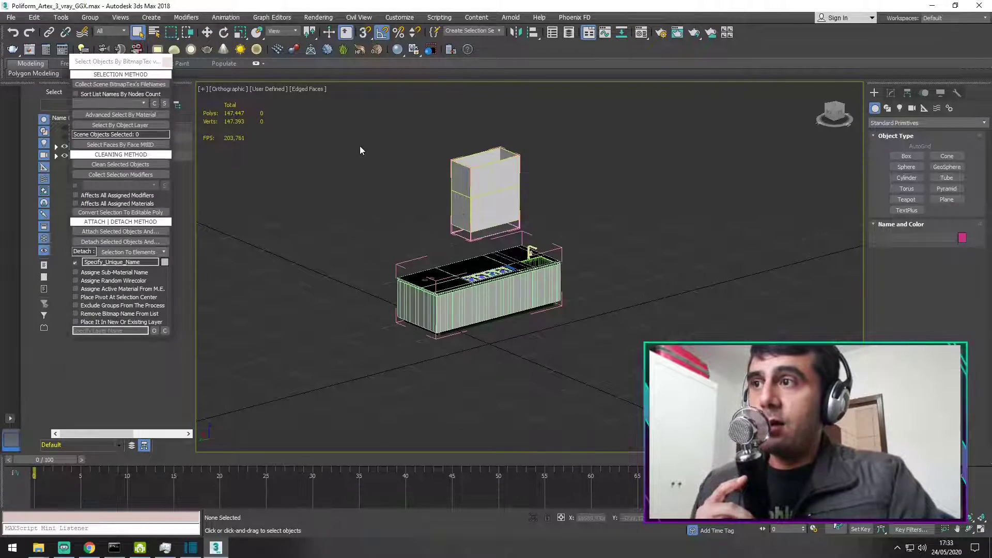
Step: Select the whole scene and convert the selection to editable poly with the script, then clear the selection
{"action": "key", "text": "ctrl+a"}
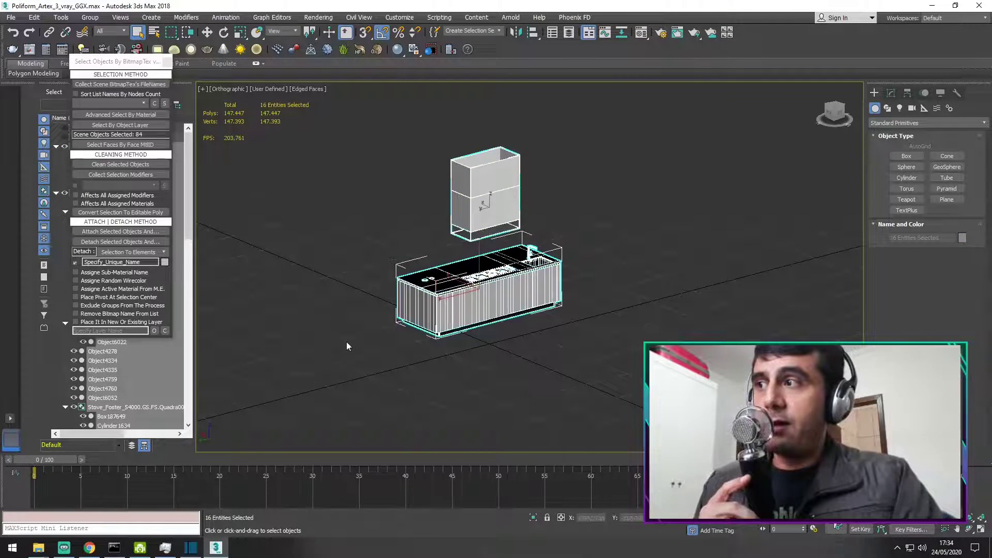
{"action": "left_click", "coordinate": [132, 213]}
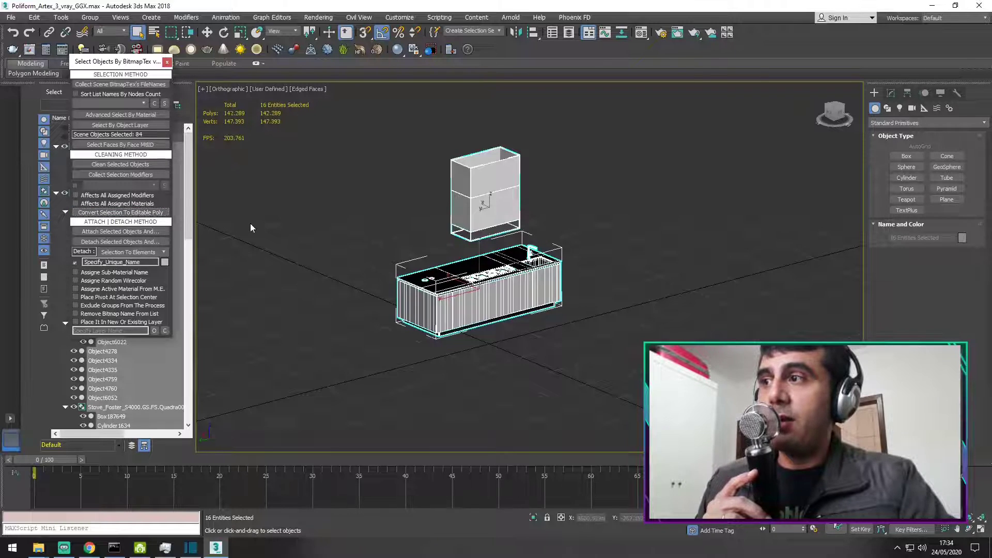
{"action": "left_click", "coordinate": [485, 341]}
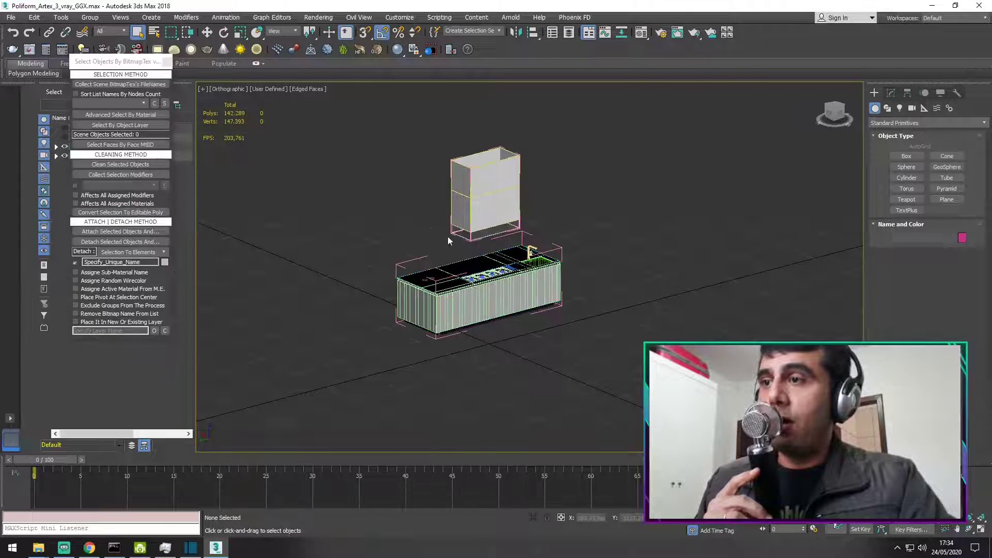
Step: Detach the hood and island objects with the script's Selection To Elements option and check the island's pieces
{"action": "left_click_drag", "start_coordinate": [347, 118], "coordinate": [605, 362]}
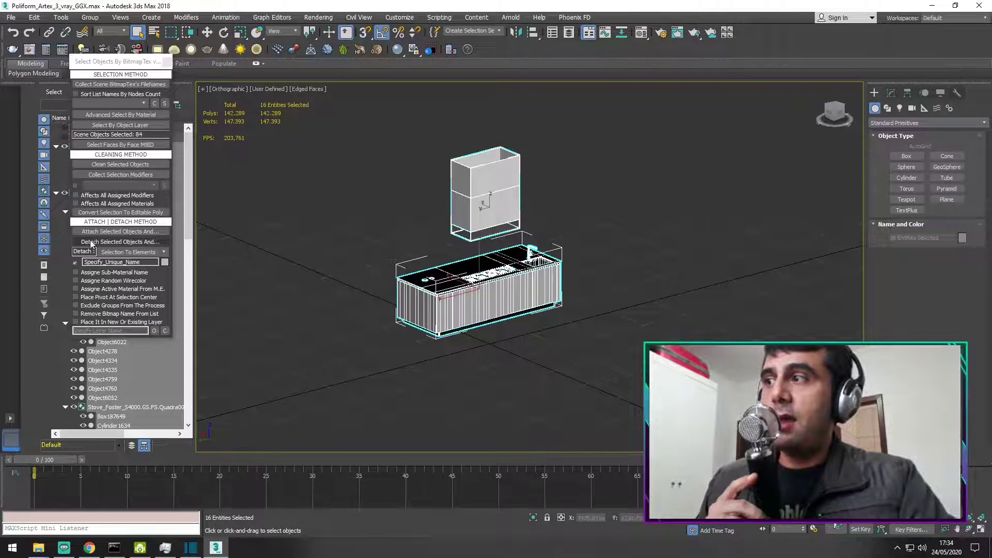
{"action": "left_click", "coordinate": [124, 244]}
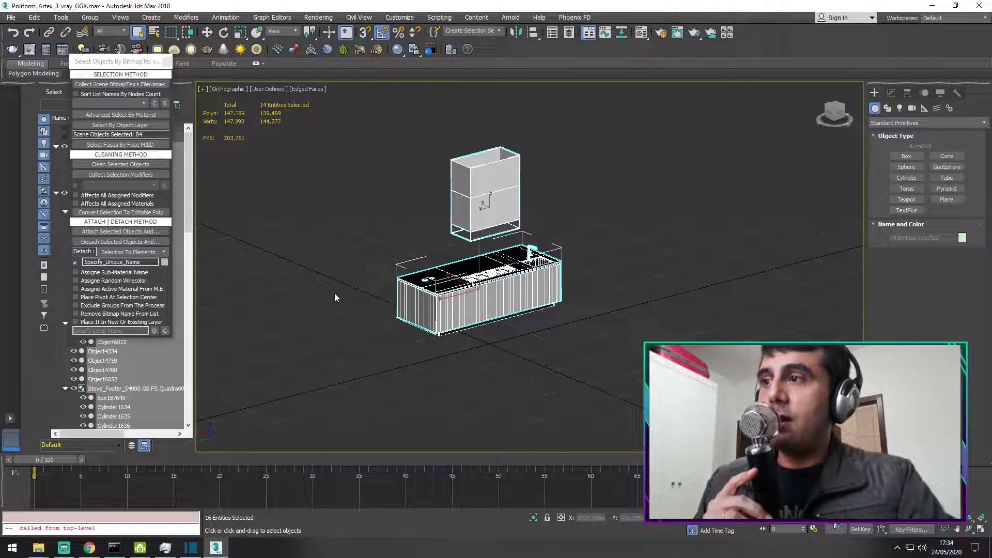
{"action": "left_click", "coordinate": [475, 340]}
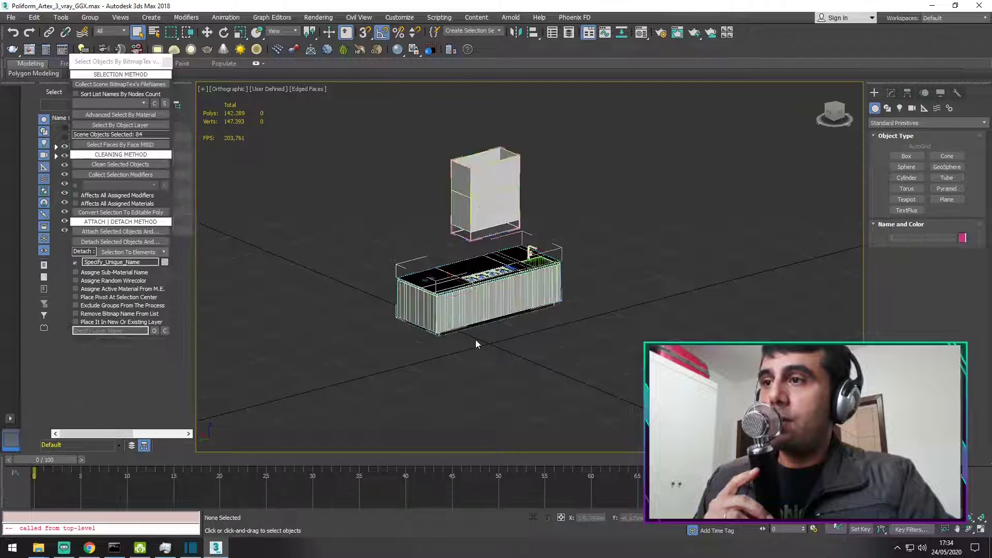
{"action": "left_click", "coordinate": [444, 290]}
{"action": "left_click", "coordinate": [362, 150]}
Step: Reselect the hood and the island together and run the script's detach on all selected objects again
{"action": "left_click_drag", "start_coordinate": [354, 131], "coordinate": [531, 366]}
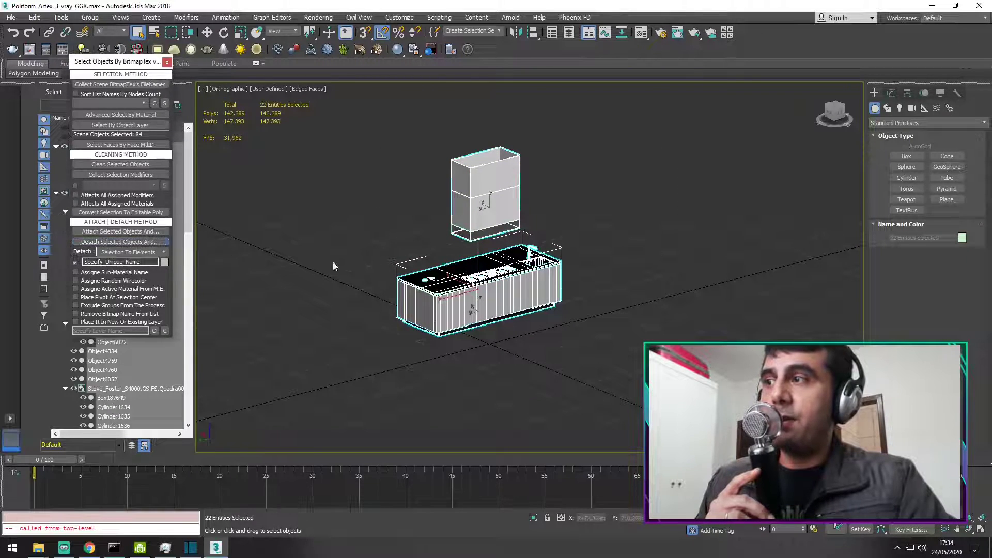
{"action": "left_click", "coordinate": [425, 363]}
{"action": "left_click_drag", "start_coordinate": [352, 136], "coordinate": [532, 361]}
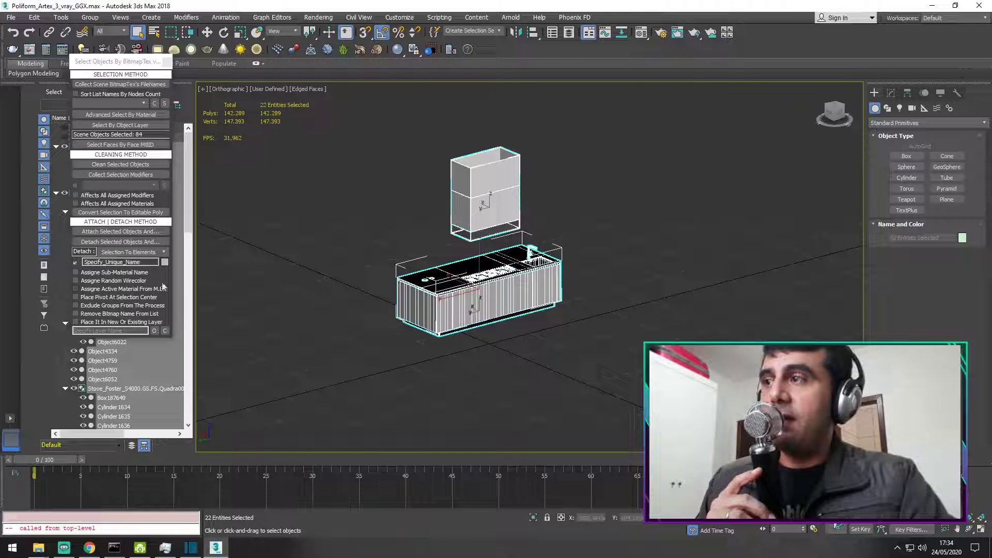
{"action": "left_click", "coordinate": [120, 242]}
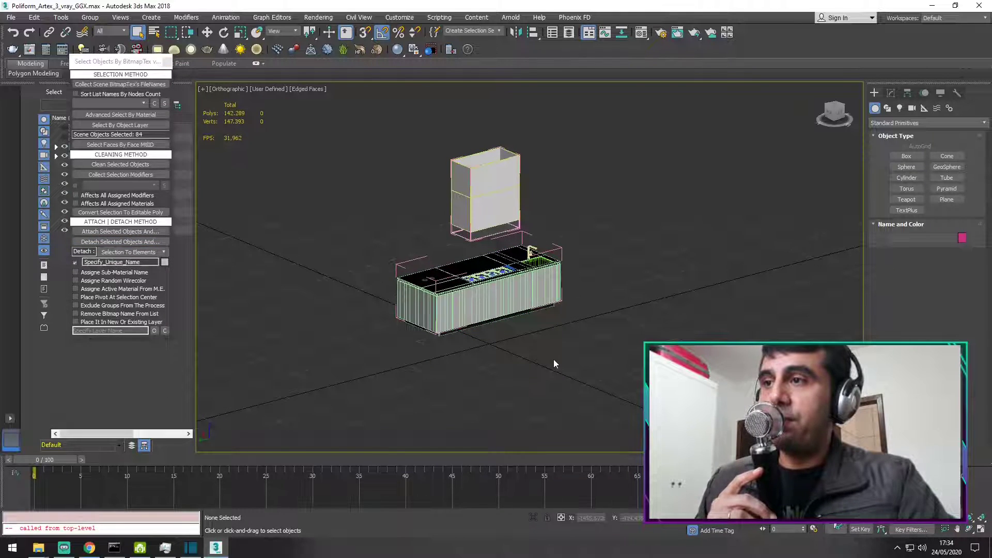
Step: Pick the island, the extractor hood and the faucet area in turn to check how the objects are separated
{"action": "left_click", "coordinate": [478, 268]}
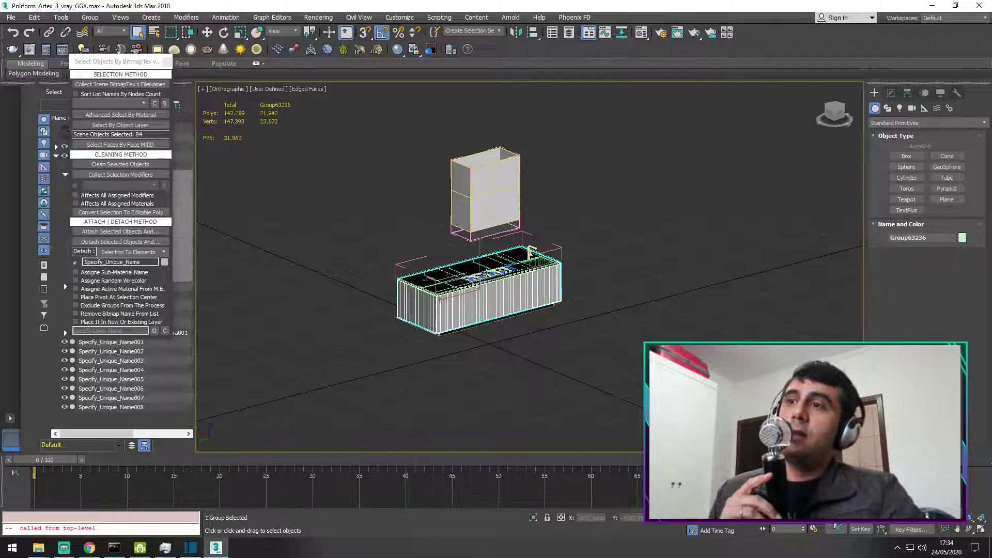
{"action": "left_click", "coordinate": [485, 204]}
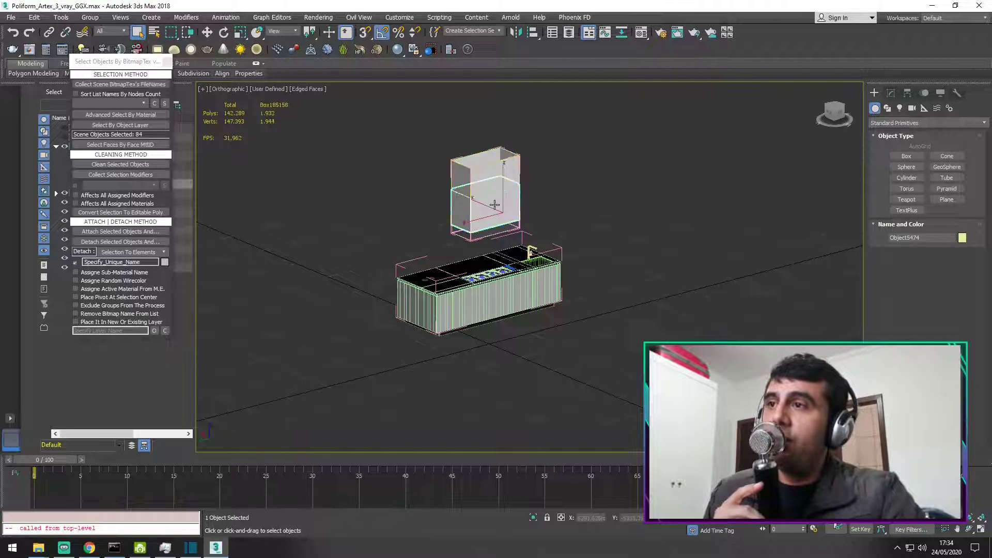
{"action": "left_click", "coordinate": [530, 253]}
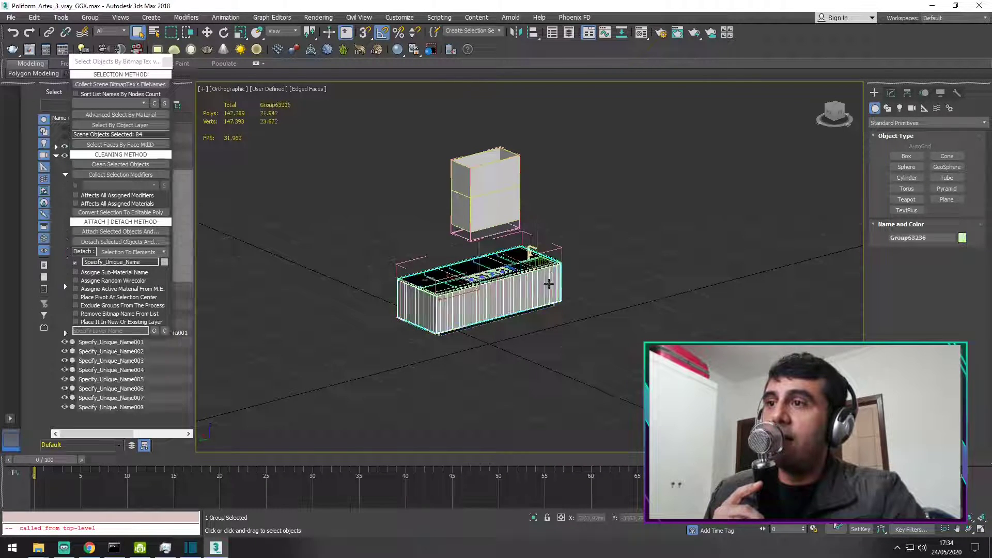
Step: Select the island's body and worktop pieces and the hood one by one to inspect their separation up close
{"action": "left_click", "coordinate": [480, 274]}
{"action": "left_click", "coordinate": [411, 286]}
{"action": "left_click", "coordinate": [476, 303]}
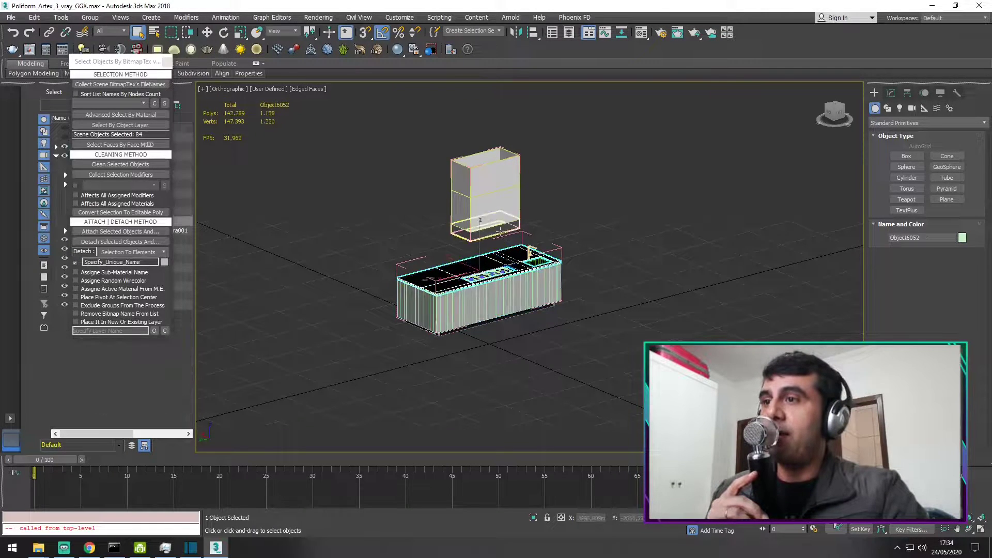
{"action": "scroll", "coordinate": [488, 230], "scroll_direction": "up", "scroll_amount": 8}
{"action": "left_click", "coordinate": [521, 373]}
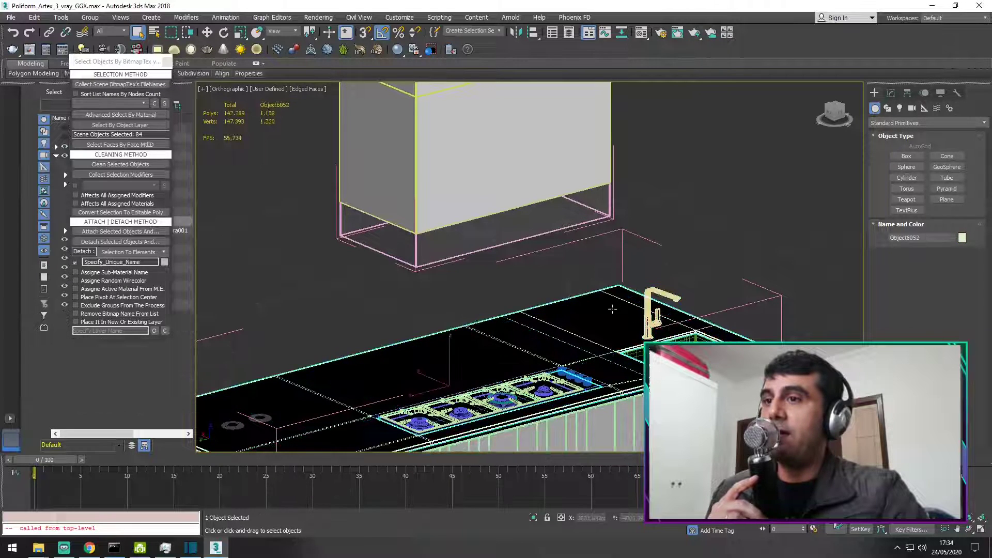
{"action": "left_click", "coordinate": [534, 170]}
{"action": "left_click", "coordinate": [709, 188]}
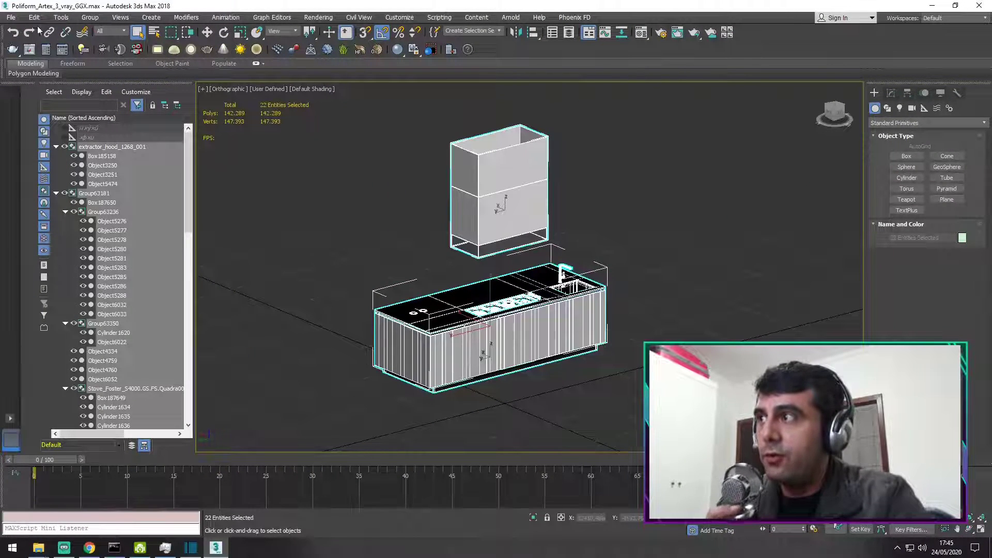
Step: Start archiving the scene with its textures, choosing the 3ds Max 2016 Archive (*.zip) format
{"action": "left_click", "coordinate": [10, 17]}
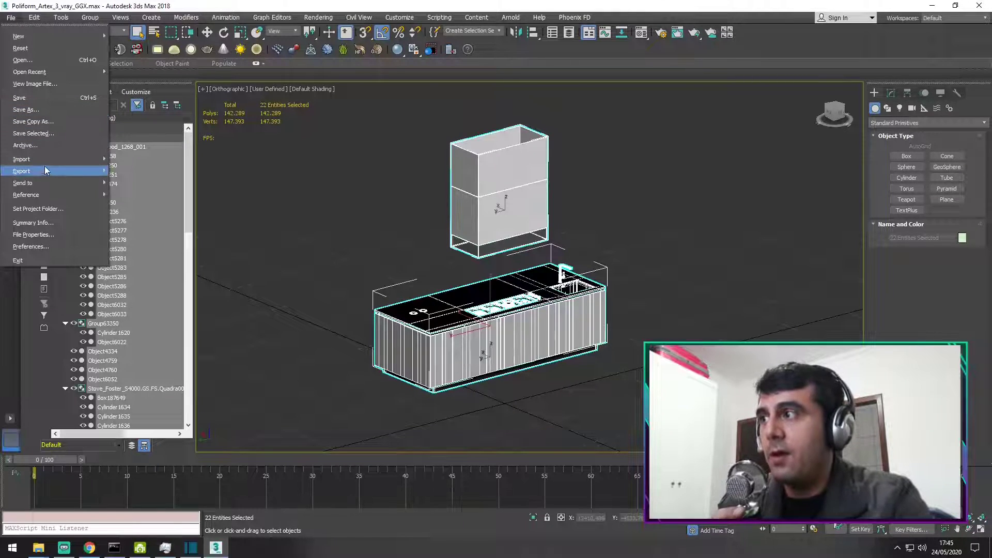
{"action": "mouse_move", "coordinate": [61, 176]}
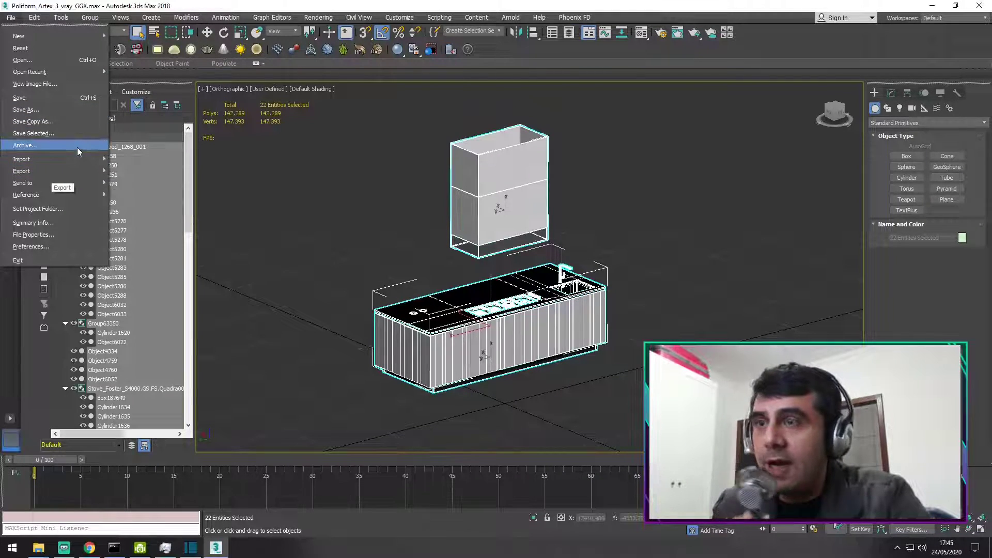
{"action": "left_click", "coordinate": [77, 147]}
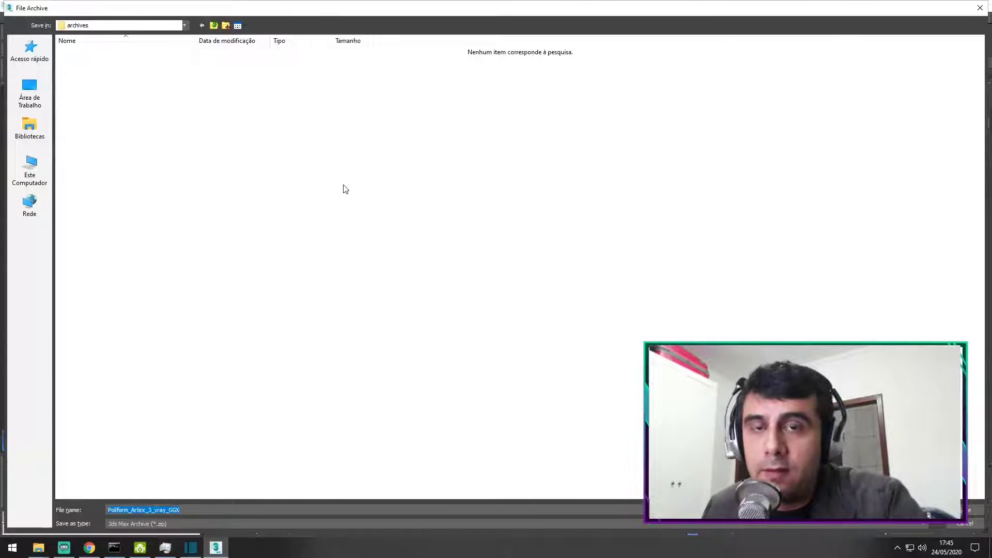
{"action": "left_click", "coordinate": [169, 523]}
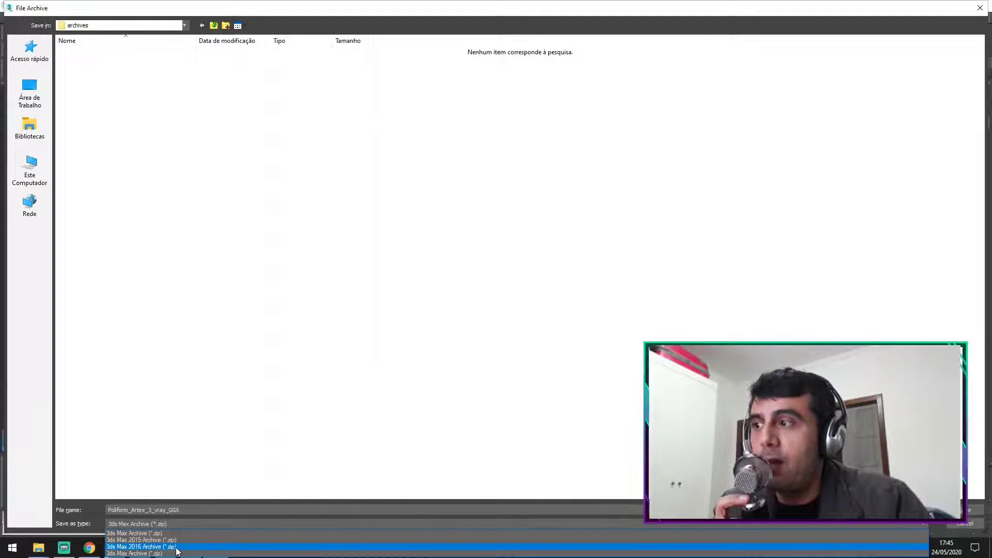
{"action": "left_click", "coordinate": [176, 547]}
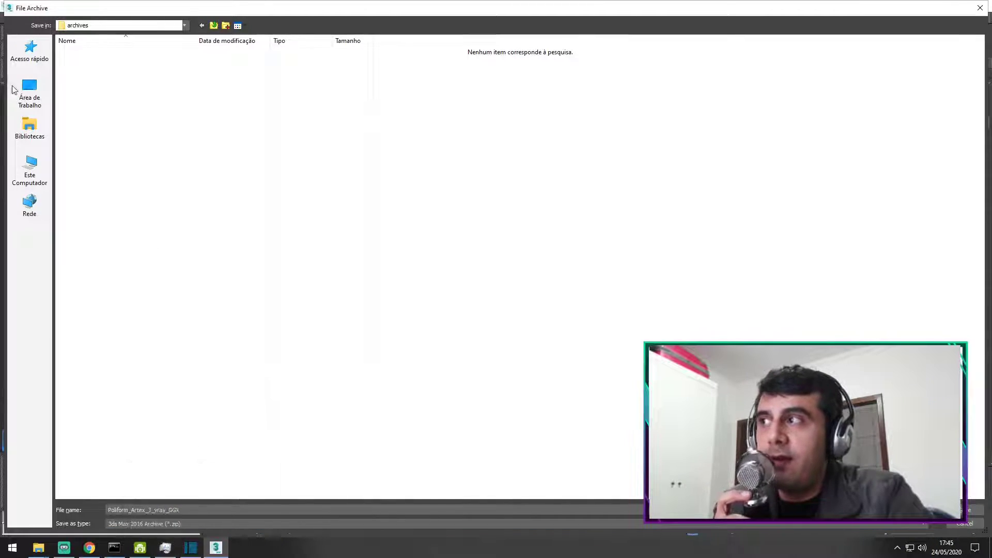
Step: Save the archive in the Documents library under the file name "archive test"
{"action": "left_click", "coordinate": [30, 126]}
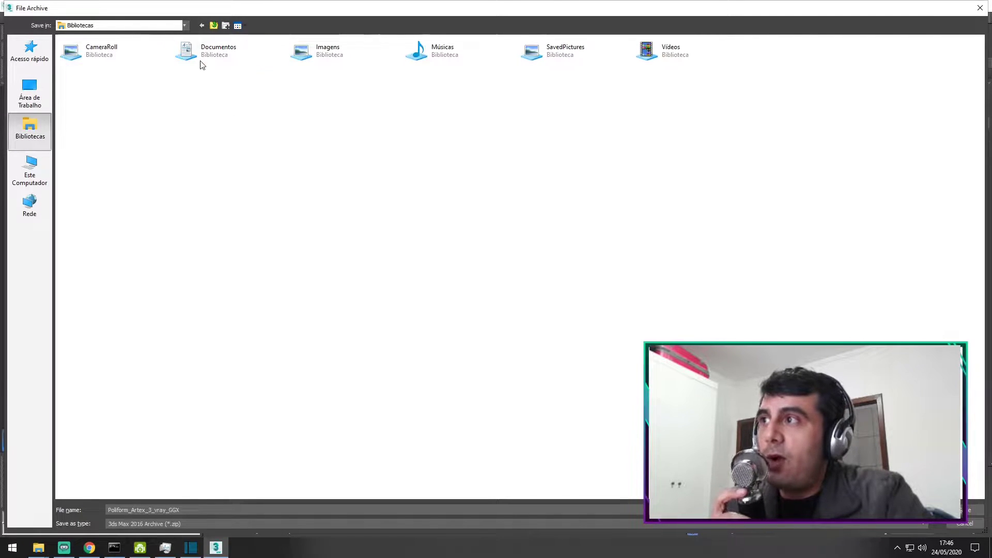
{"action": "double_click", "coordinate": [203, 61]}
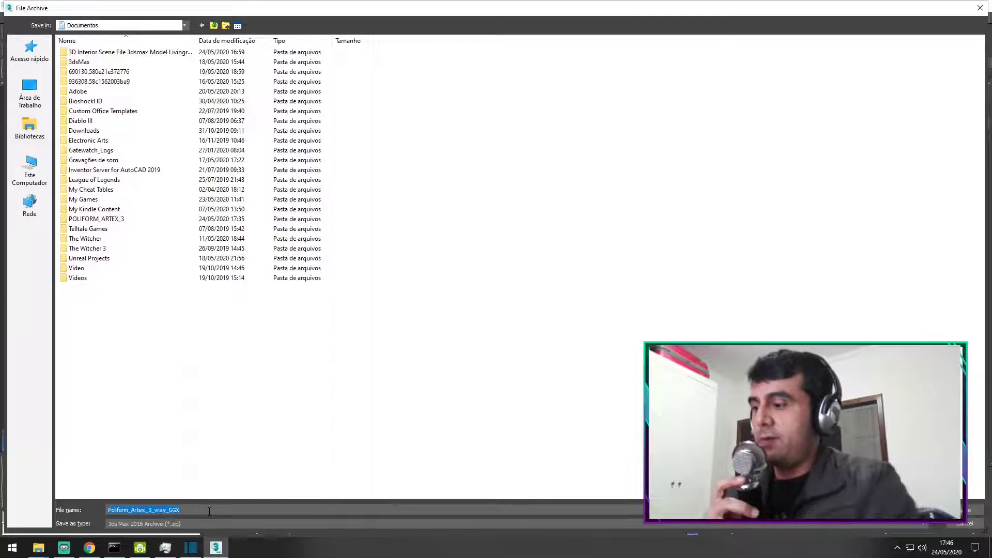
{"action": "type", "text": "archi"}
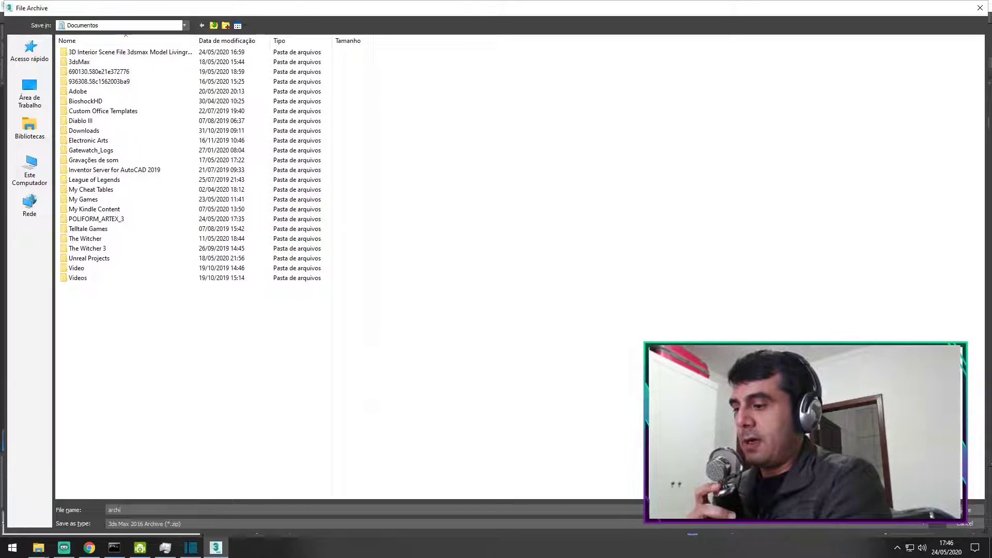
{"action": "type", "text": "ve "}
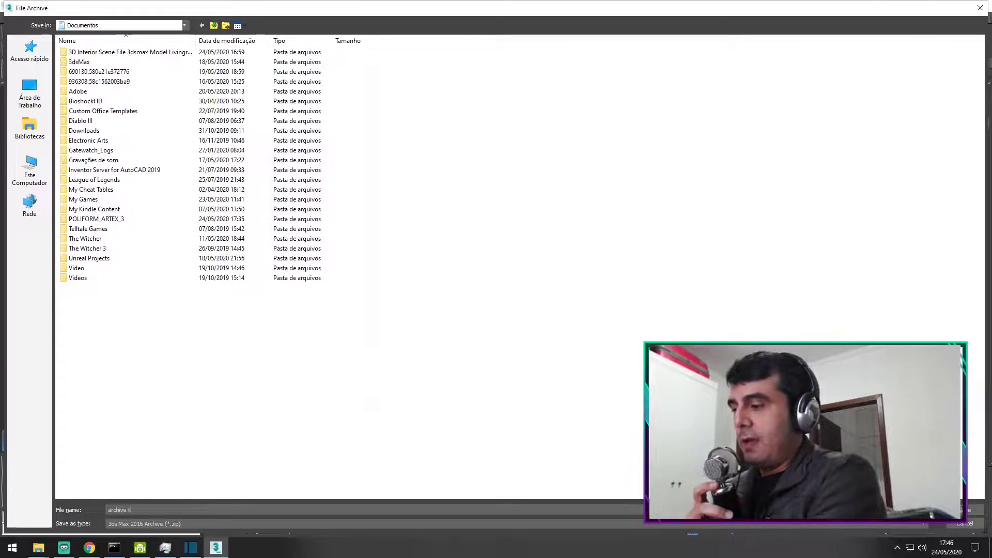
{"action": "type", "text": "test"}
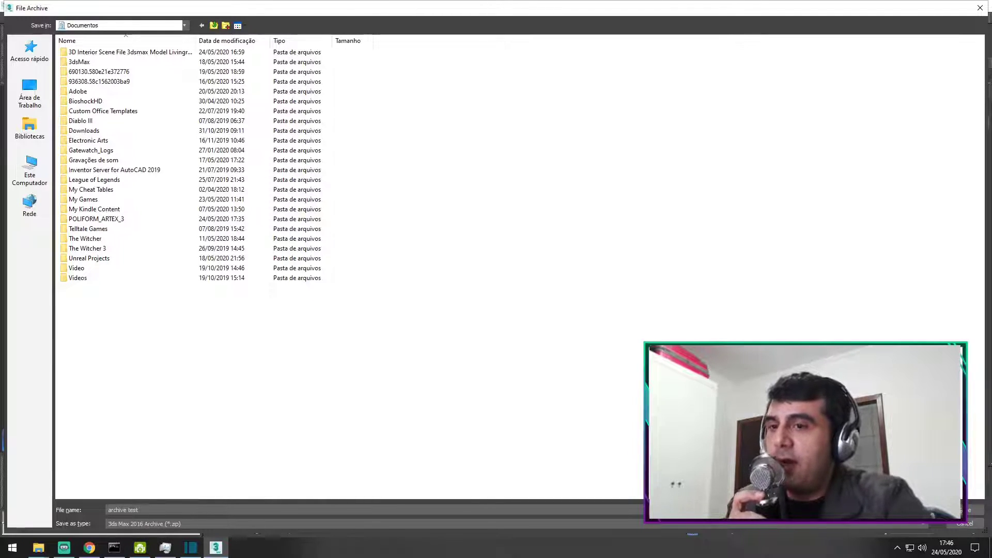
{"action": "left_click", "coordinate": [974, 510]}
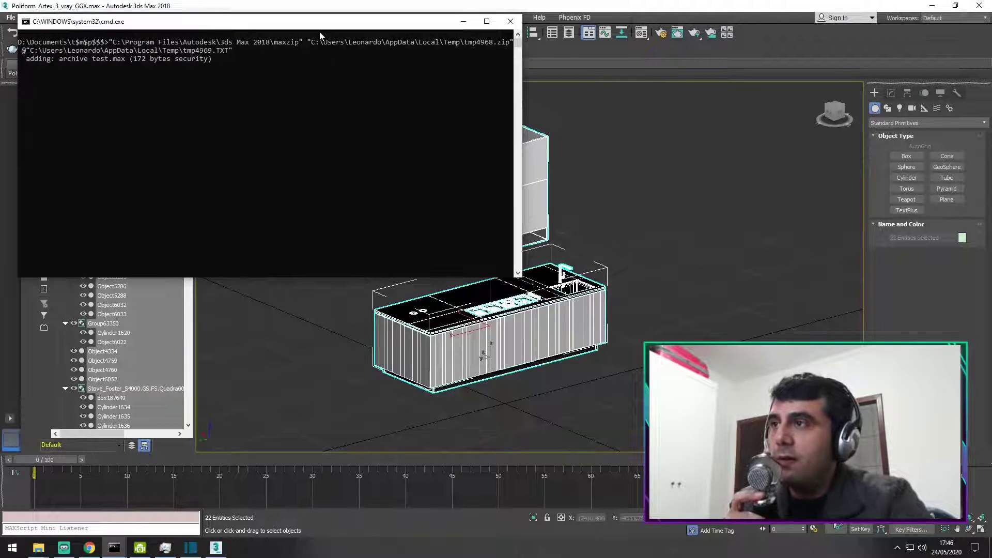
{"action": "left_click_drag", "start_coordinate": [322, 27], "coordinate": [498, 92]}
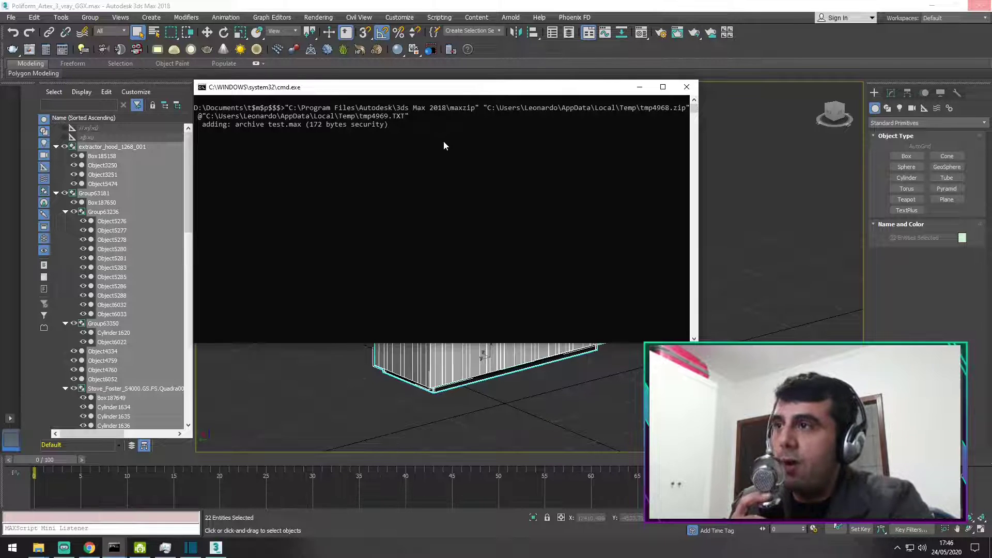
{"action": "left_click", "coordinate": [67, 550]}
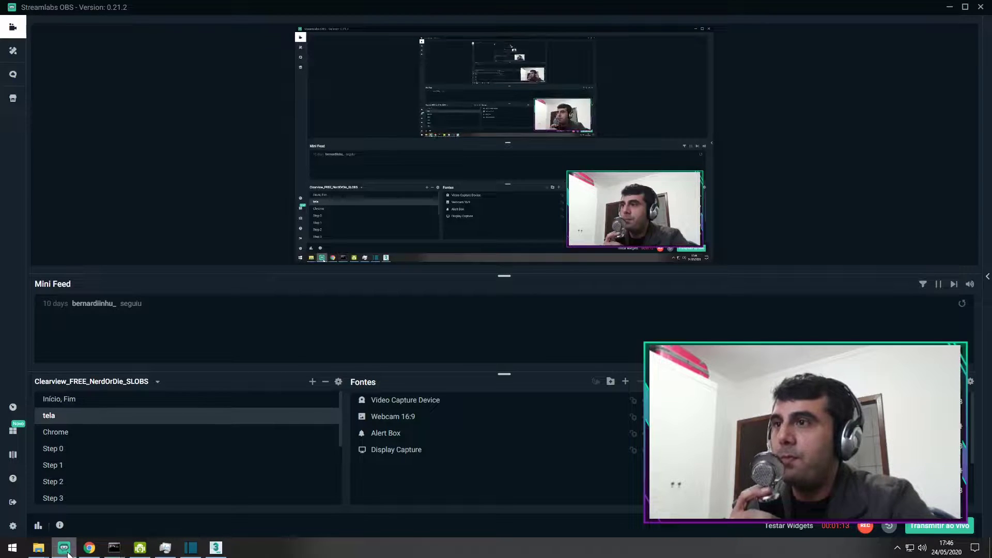
{"action": "left_click", "coordinate": [67, 554]}
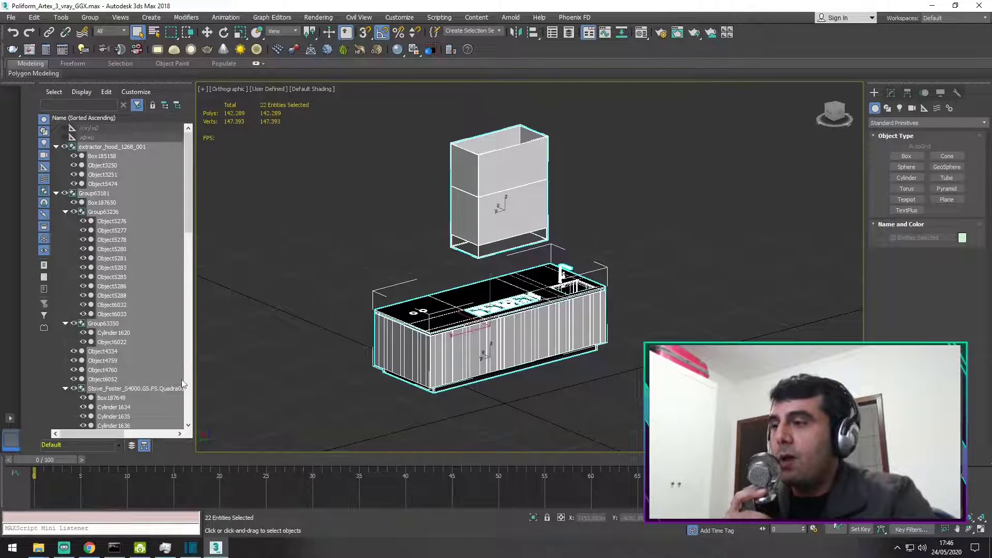
Step: Switch to File Explorer, go to the Documents folder and locate the archive test ZIP file
{"action": "left_click", "coordinate": [38, 547]}
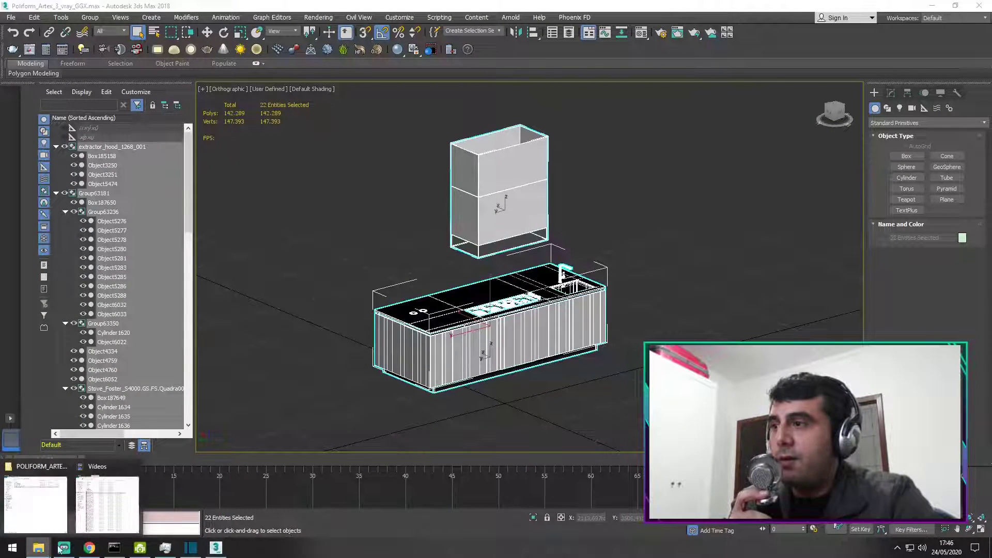
{"action": "left_click", "coordinate": [59, 506]}
{"action": "left_click", "coordinate": [302, 46]}
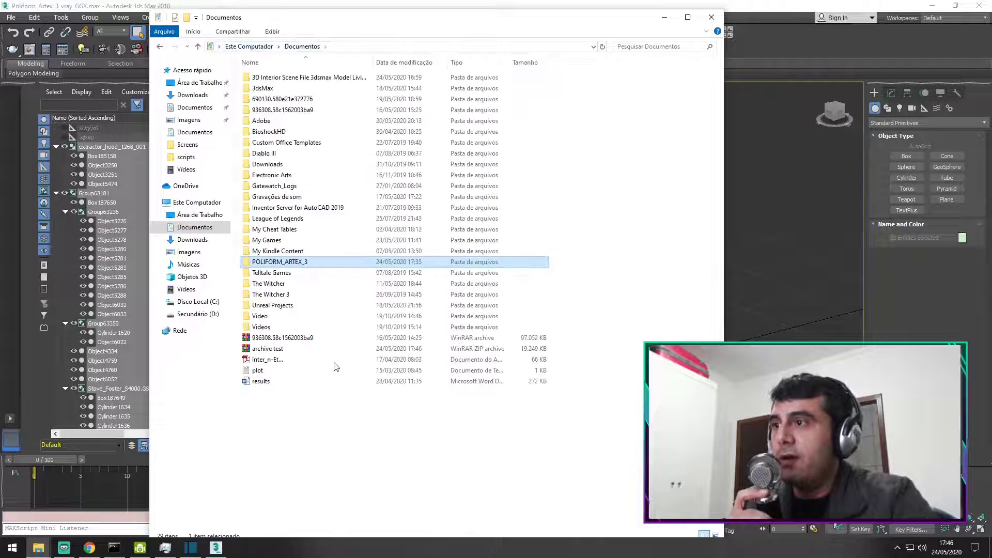
{"action": "left_click", "coordinate": [273, 350]}
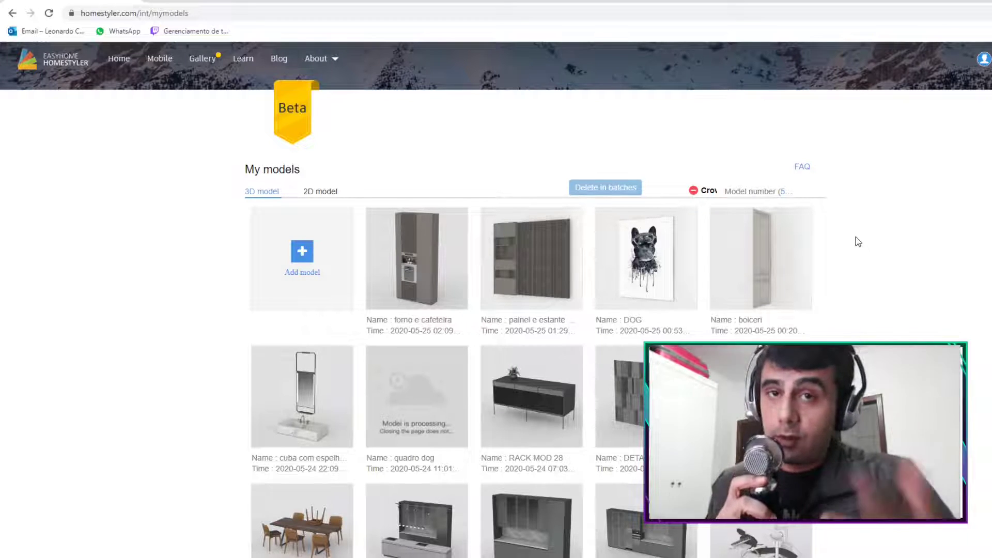
Step: On Homestyler's My models page, add archive test.zip as a model named "Archive Test" with the type Furniture on the floor
{"action": "left_click", "coordinate": [323, 270]}
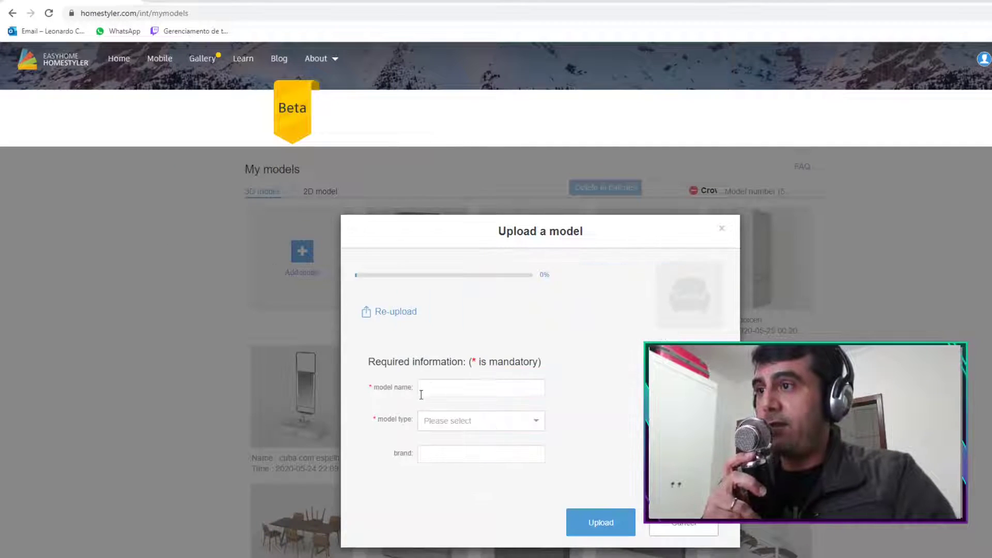
{"action": "left_click", "coordinate": [445, 391]}
{"action": "type", "text": "Ar"}
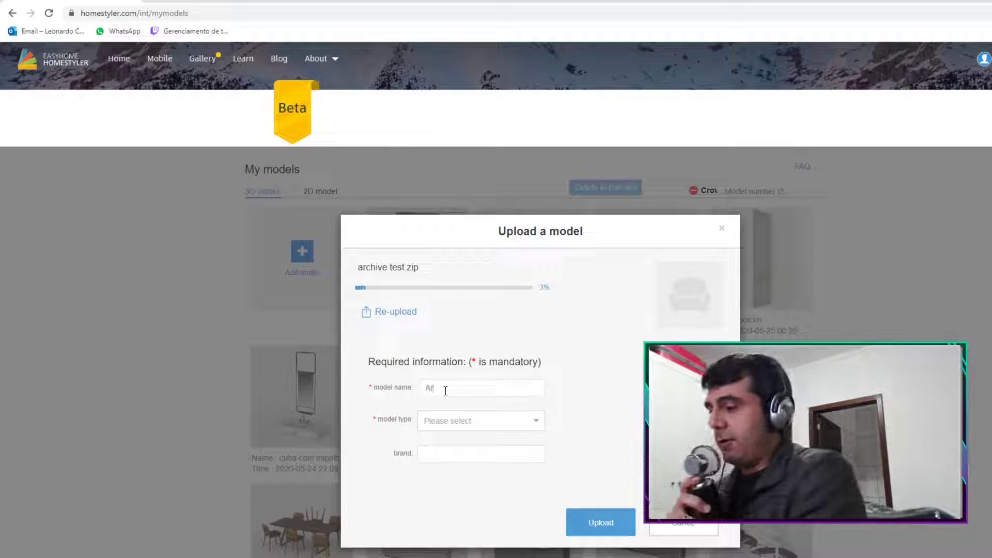
{"action": "type", "text": "chive Test"}
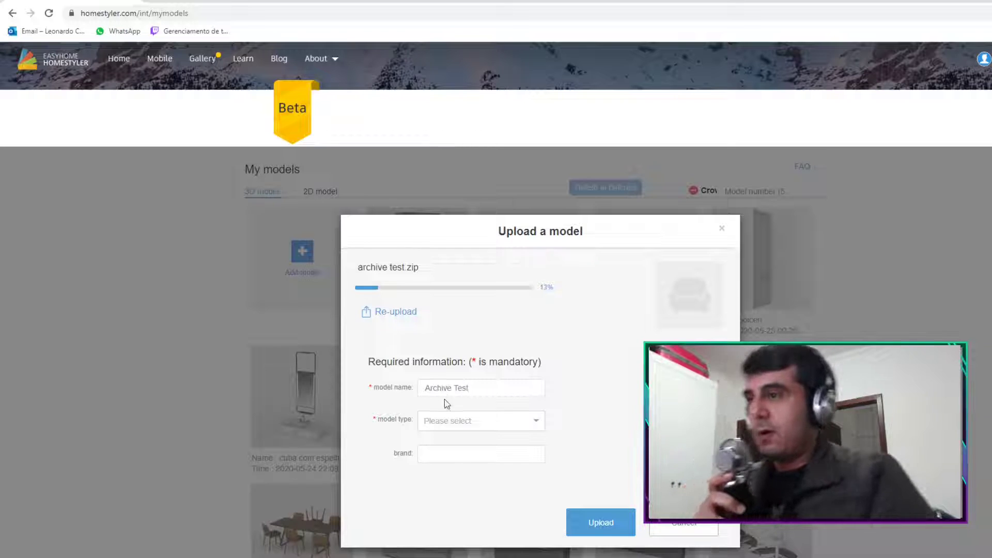
{"action": "left_click", "coordinate": [459, 422]}
{"action": "left_click", "coordinate": [476, 481]}
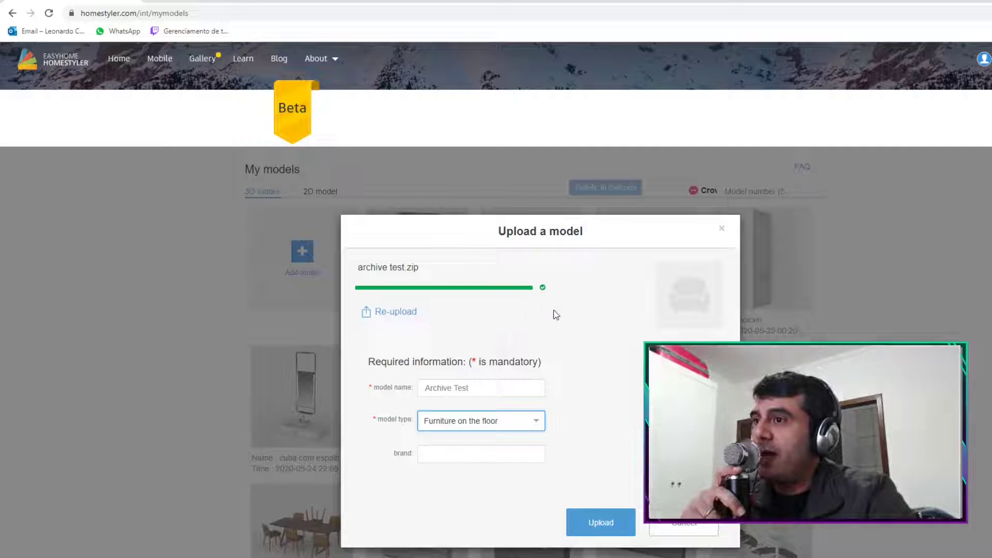
Step: Submit the Archive Test model, dismiss the success message and refresh the model list to check its thumbnail
{"action": "left_click", "coordinate": [610, 524]}
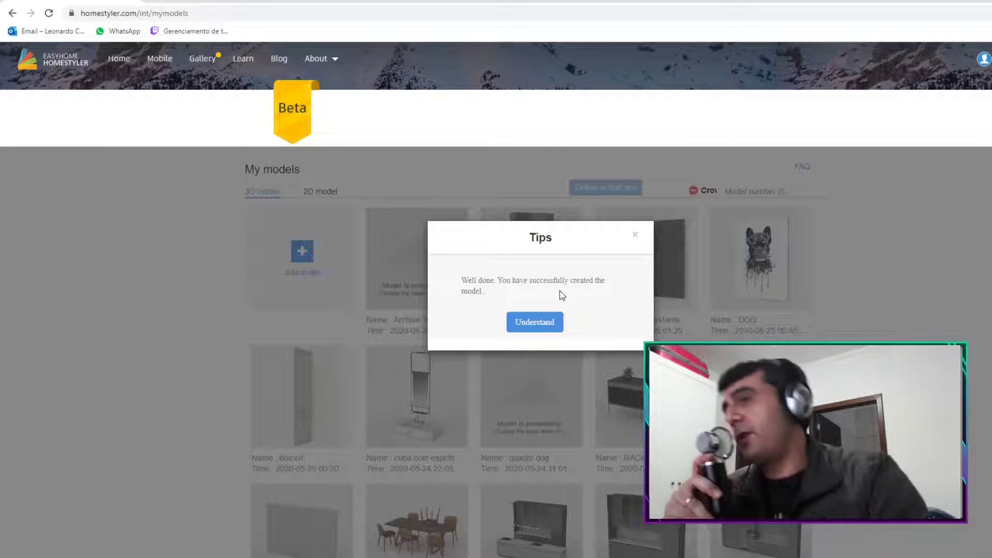
{"action": "left_click", "coordinate": [534, 324]}
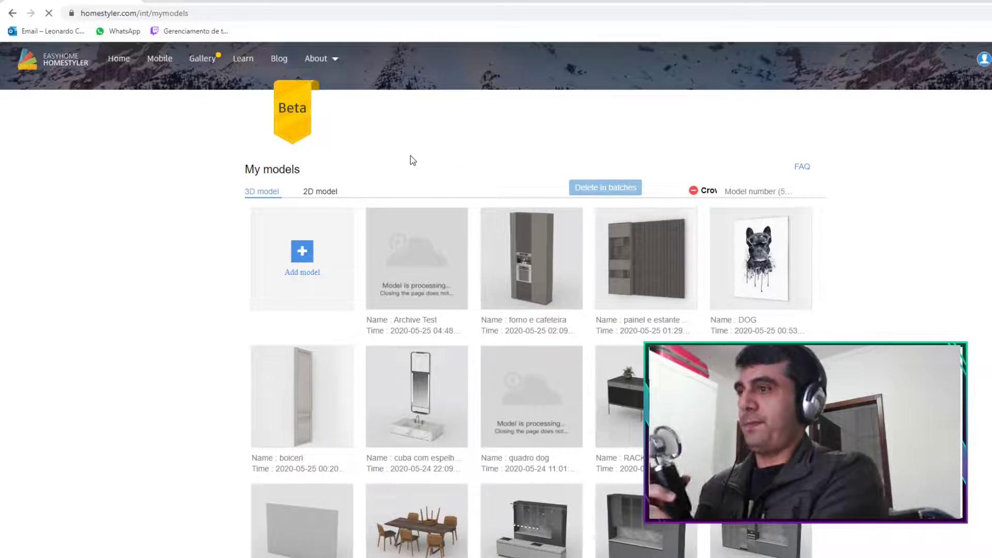
{"action": "key", "text": "F5"}
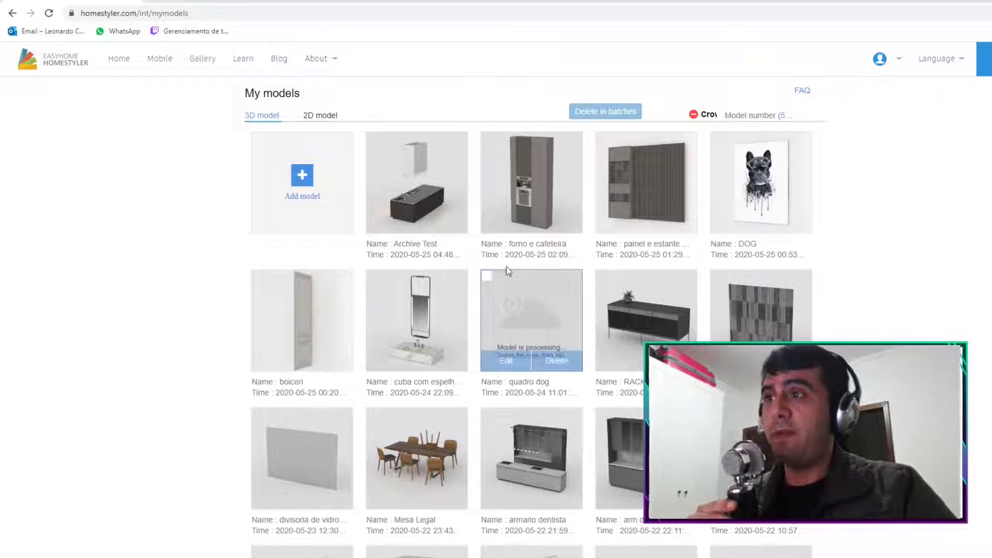
{"action": "mouse_move", "coordinate": [458, 153]}
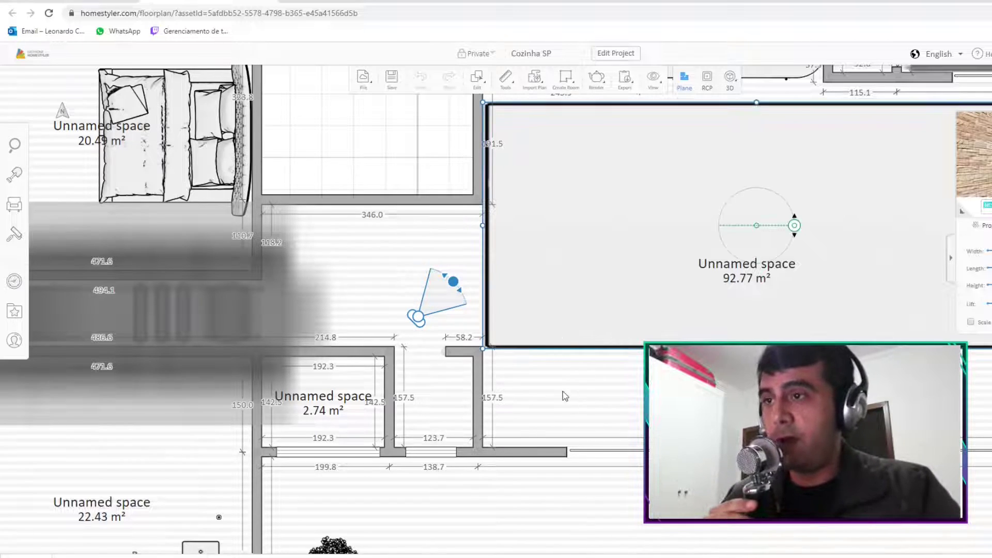
Step: In the Cozinha SP floor plan, delete the large object covering the 92.77 m² space and open the uploaded 3D models
{"action": "left_click", "coordinate": [557, 341]}
{"action": "key", "text": "Delete"}
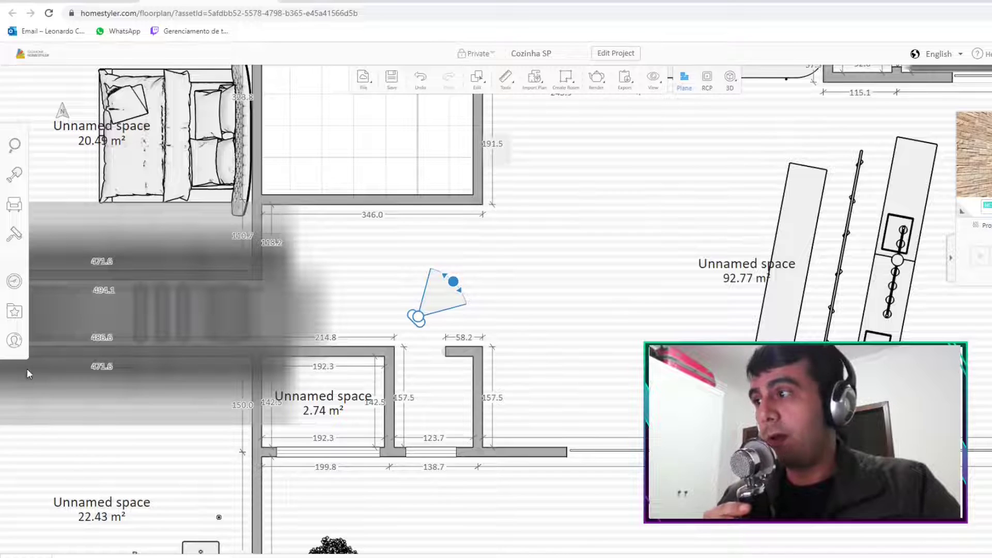
{"action": "left_click", "coordinate": [15, 341]}
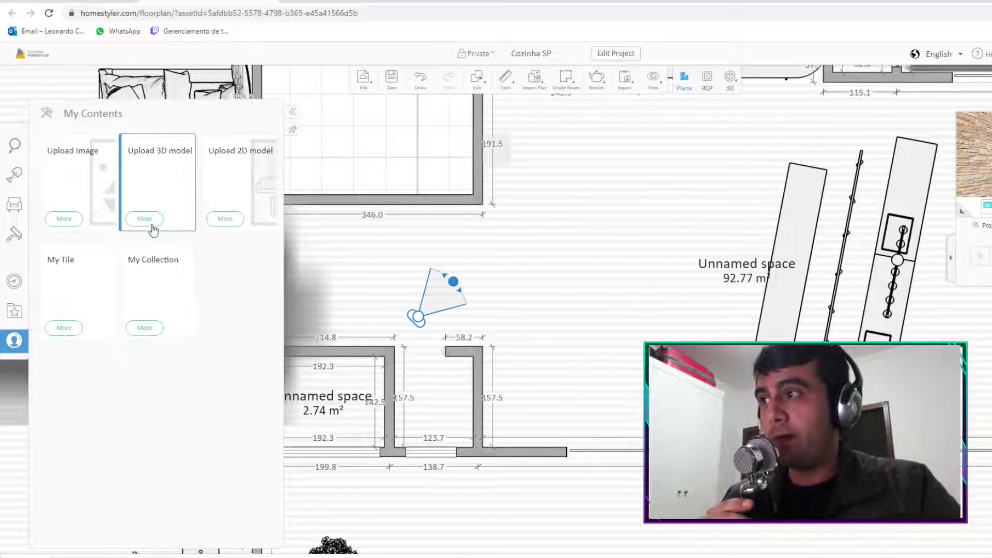
{"action": "left_click", "coordinate": [162, 207]}
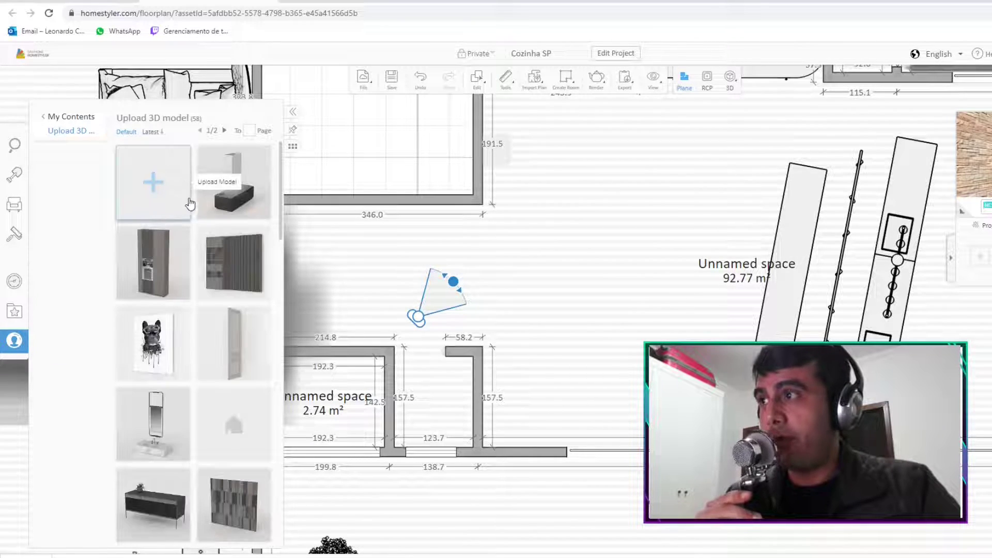
Step: Place the Archive Test model in the 92.77 m² space beside the 346.0 room and turn the camera towards it
{"action": "mouse_move", "coordinate": [265, 153]}
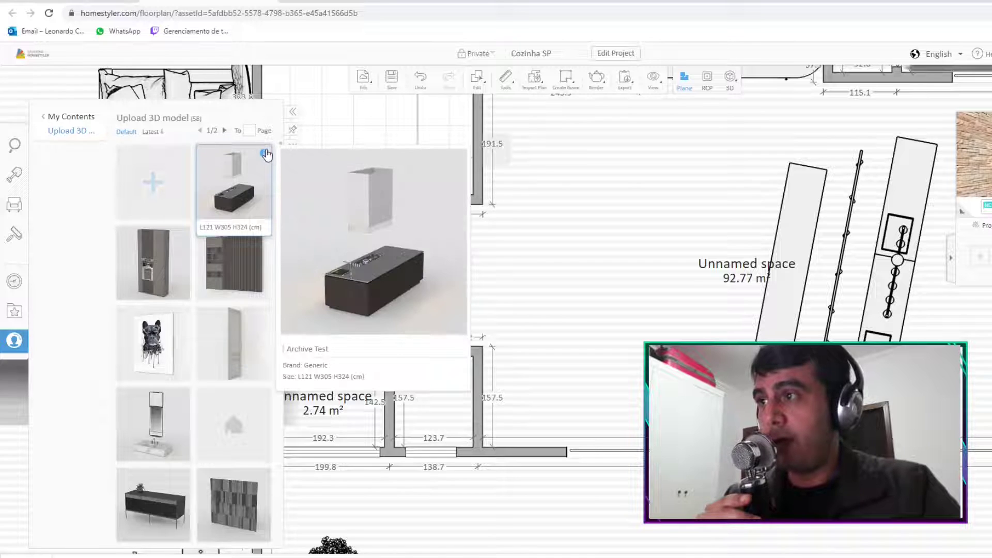
{"action": "left_click", "coordinate": [239, 193]}
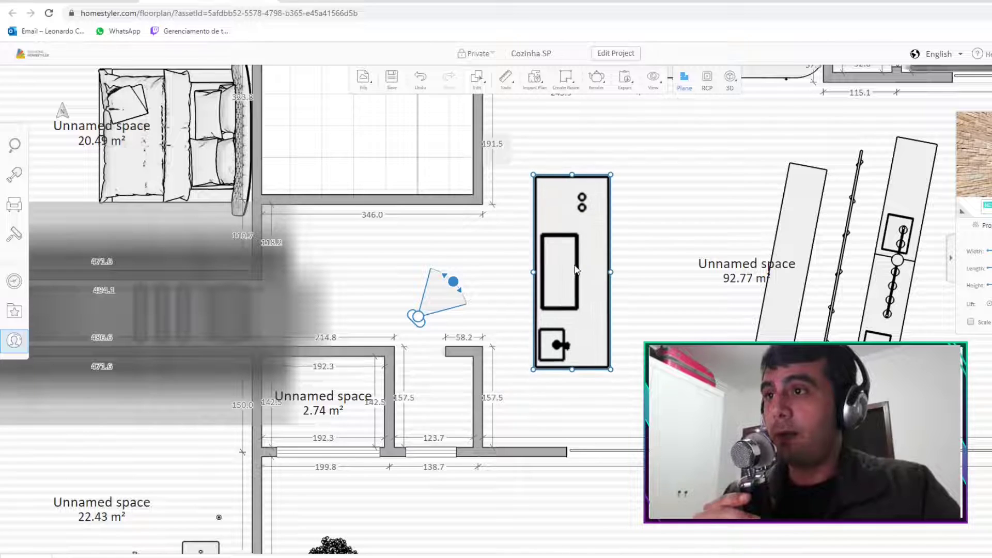
{"action": "left_click", "coordinate": [574, 267]}
{"action": "left_click_drag", "start_coordinate": [574, 267], "coordinate": [569, 266]}
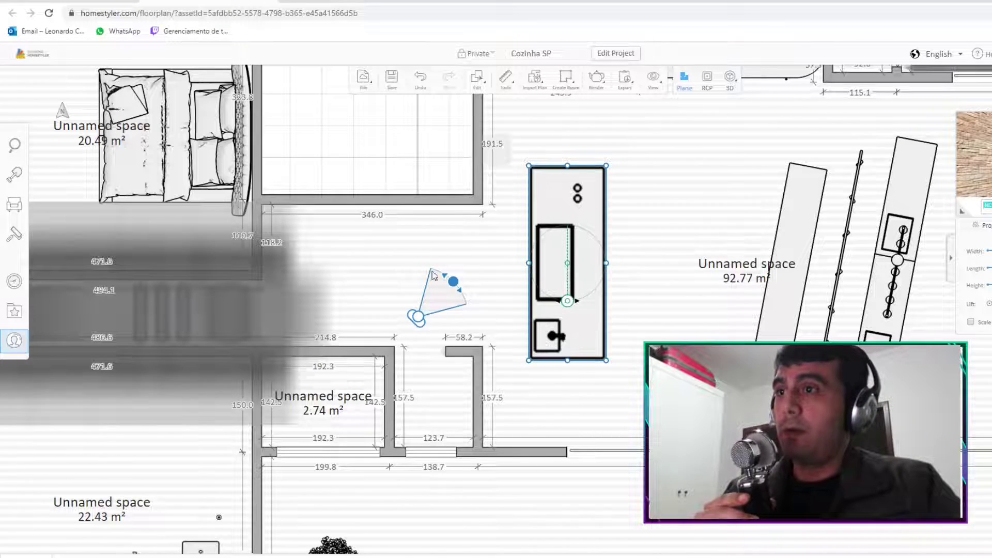
{"action": "left_click_drag", "start_coordinate": [454, 281], "coordinate": [463, 294]}
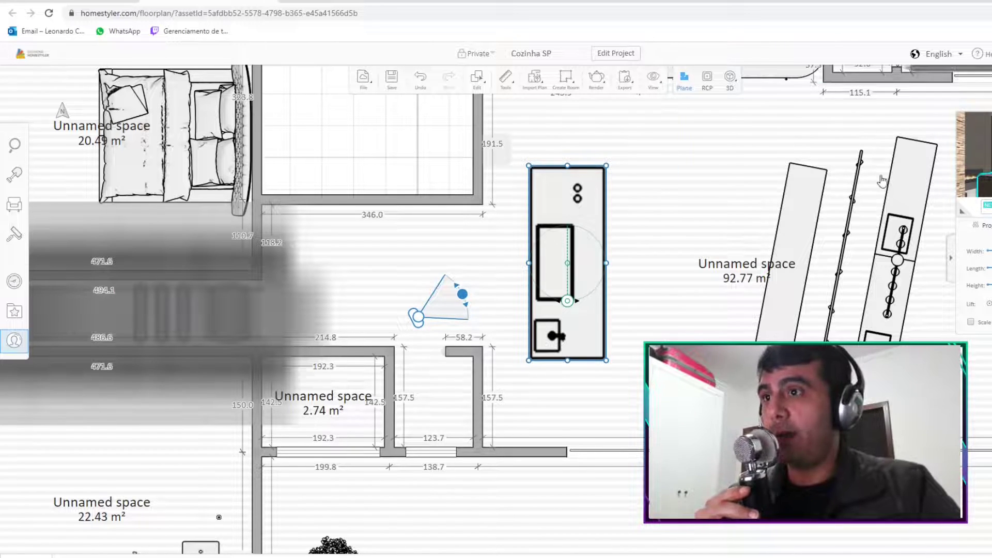
Step: Show the Archive Test model in 3D and open its material editing to inspect the cooktop, countertop and hood as separate parts
{"action": "key", "text": "3"}
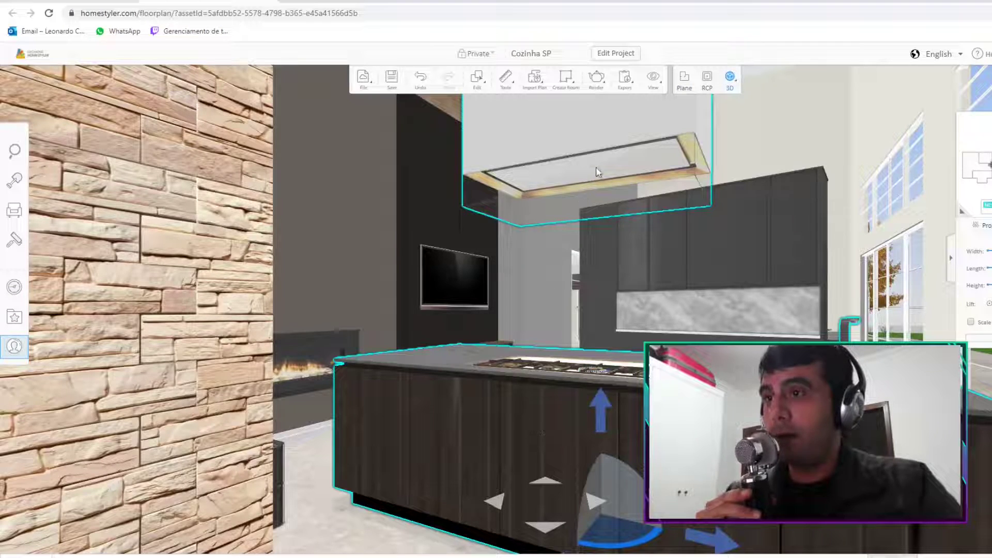
{"action": "right_click", "coordinate": [498, 425]}
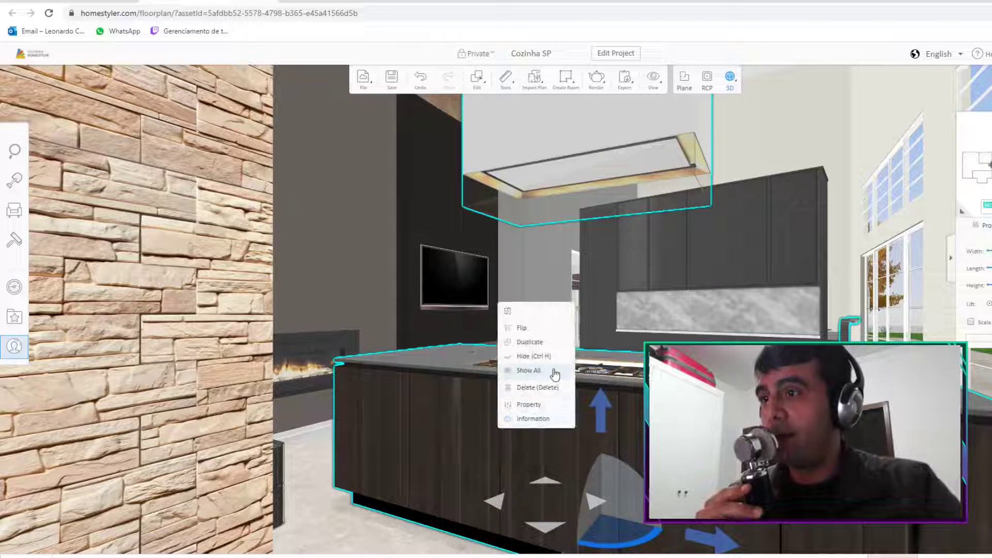
{"action": "left_click", "coordinate": [549, 312]}
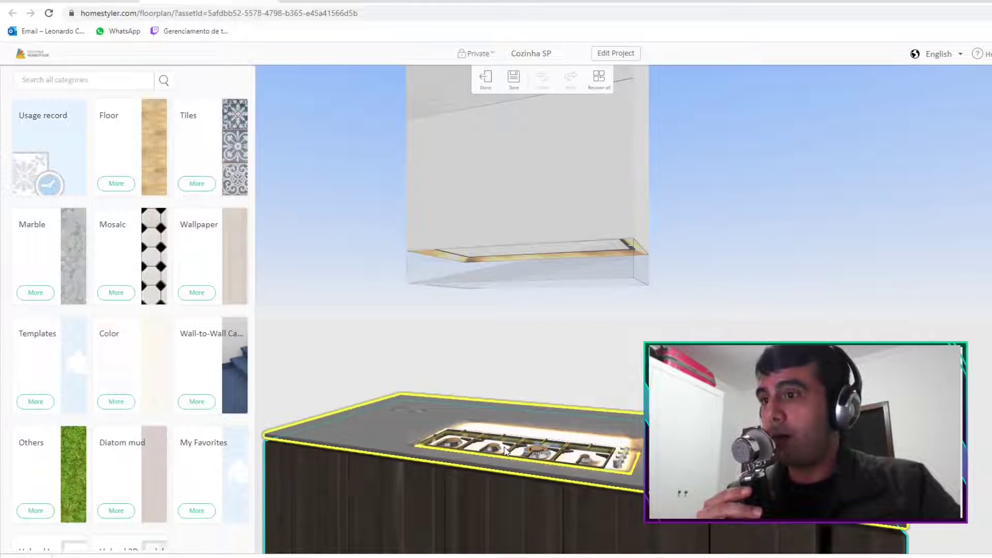
{"action": "left_click", "coordinate": [490, 467]}
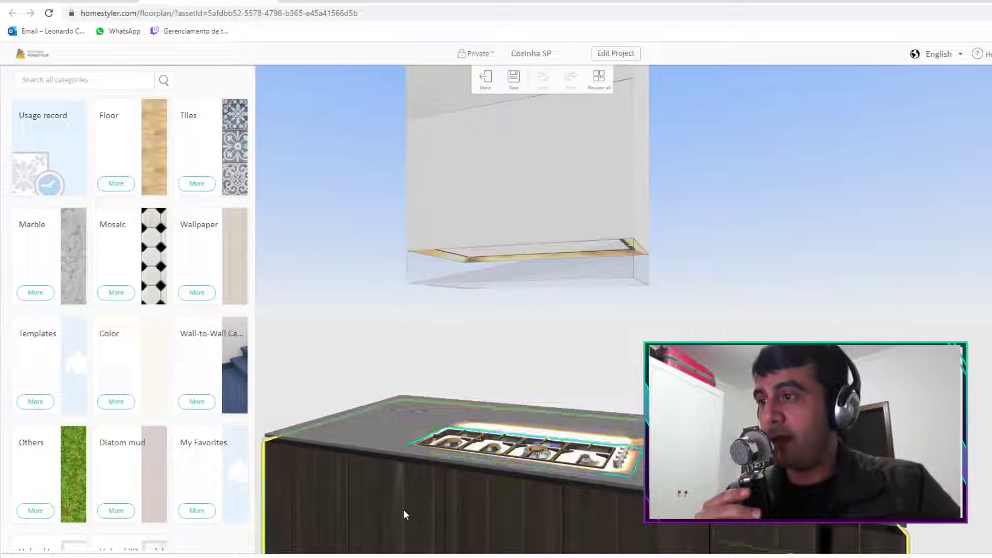
{"action": "left_click", "coordinate": [298, 434]}
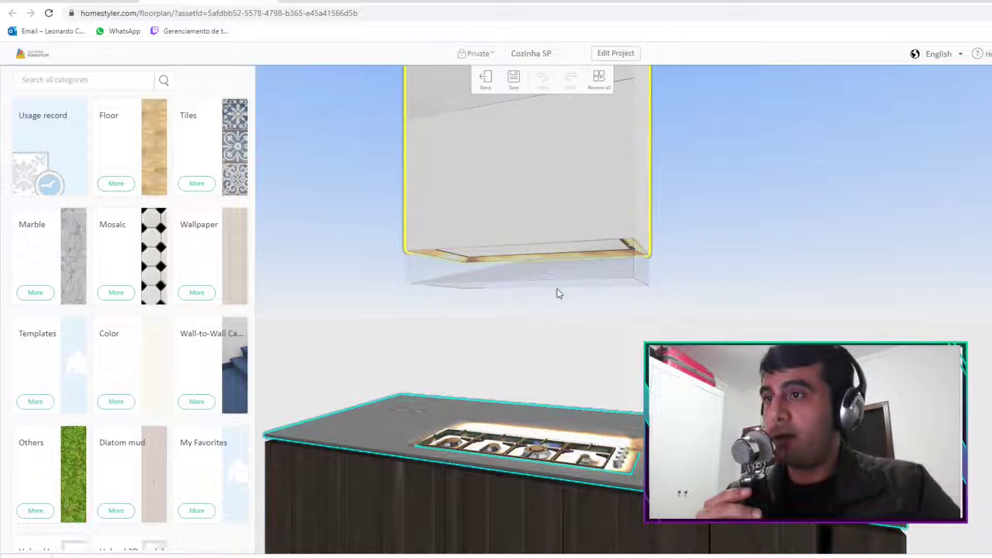
{"action": "left_click", "coordinate": [580, 198]}
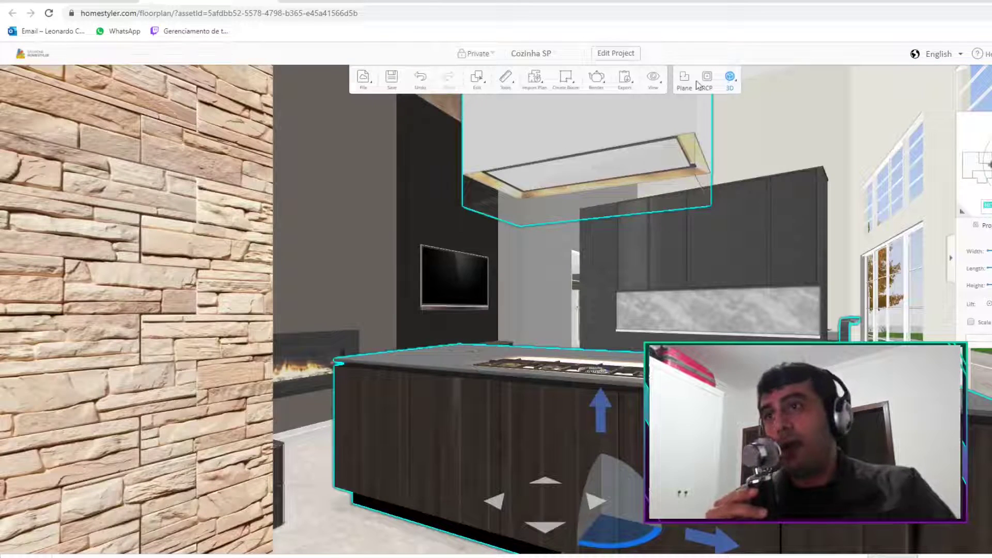
Step: Render the current 3D view of the kitchen island and hood as a Normal image in HD resolution
{"action": "mouse_move", "coordinate": [584, 85]}
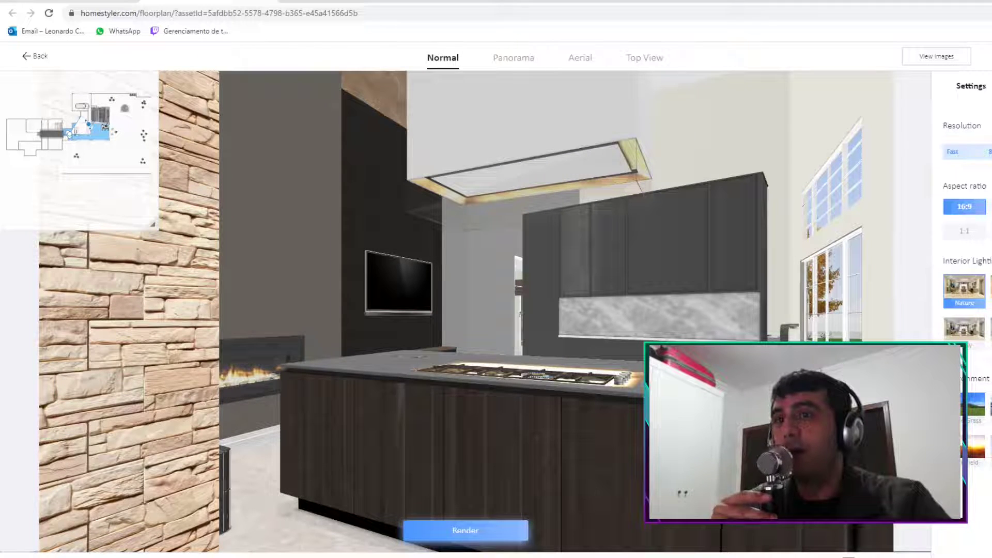
{"action": "scroll", "coordinate": [965, 222], "scroll_direction": "down", "scroll_amount": 5}
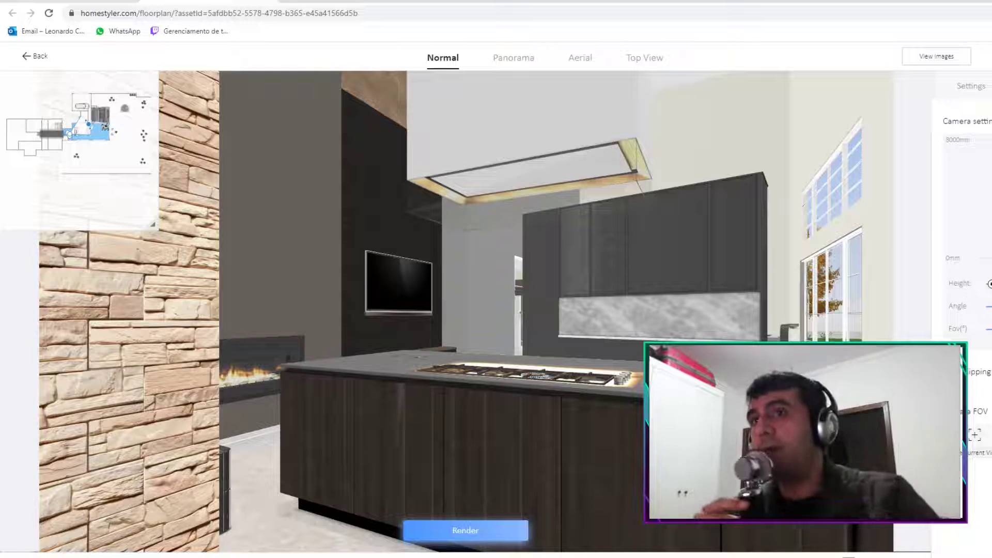
{"action": "scroll", "coordinate": [980, 101], "scroll_direction": "up", "scroll_amount": 5}
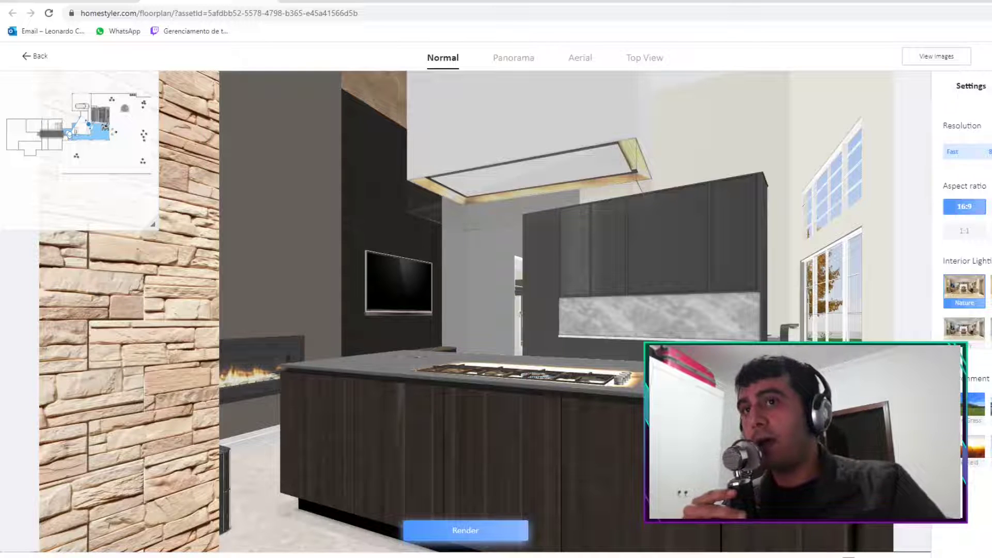
{"action": "left_click", "coordinate": [966, 172]}
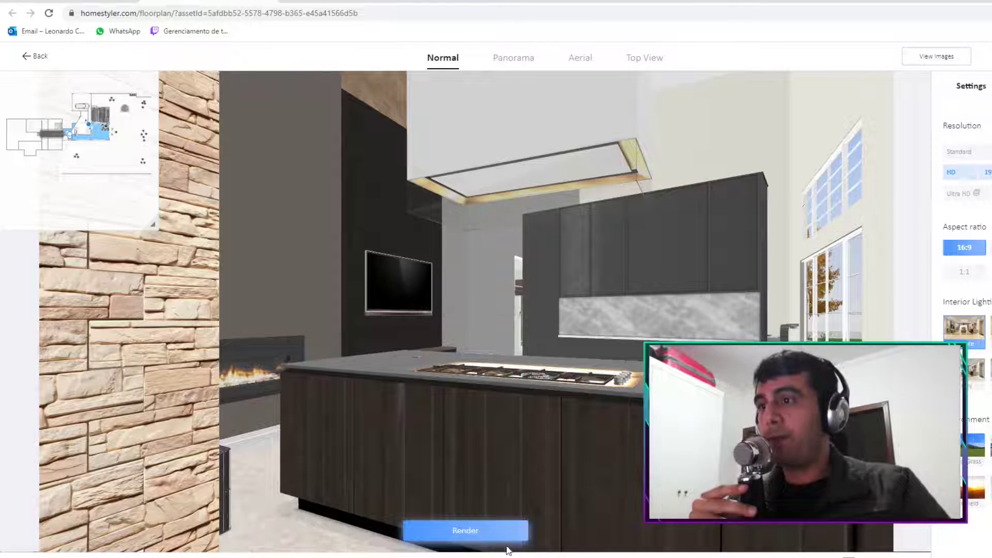
{"action": "left_click", "coordinate": [487, 537]}
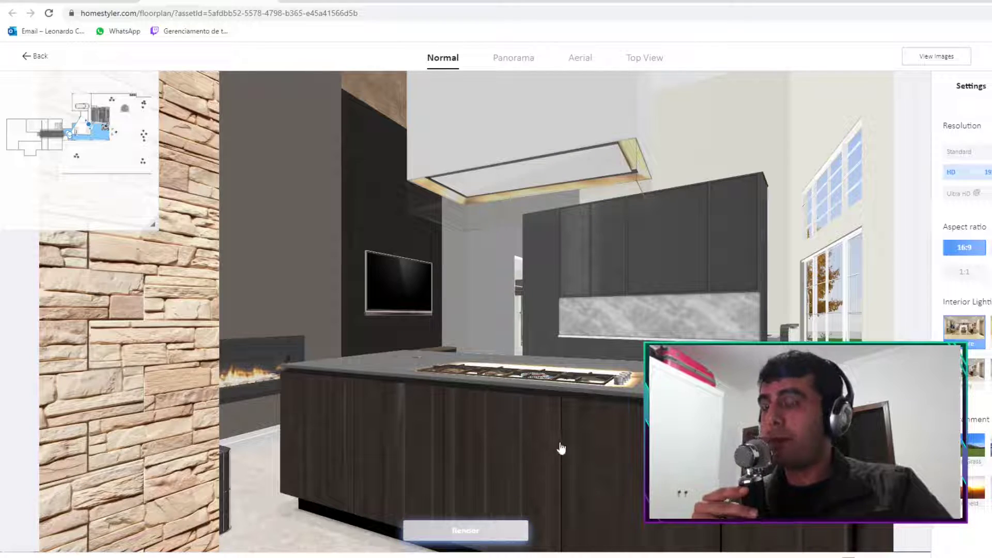
{"action": "left_click_drag", "start_coordinate": [559, 442], "coordinate": [585, 443]}
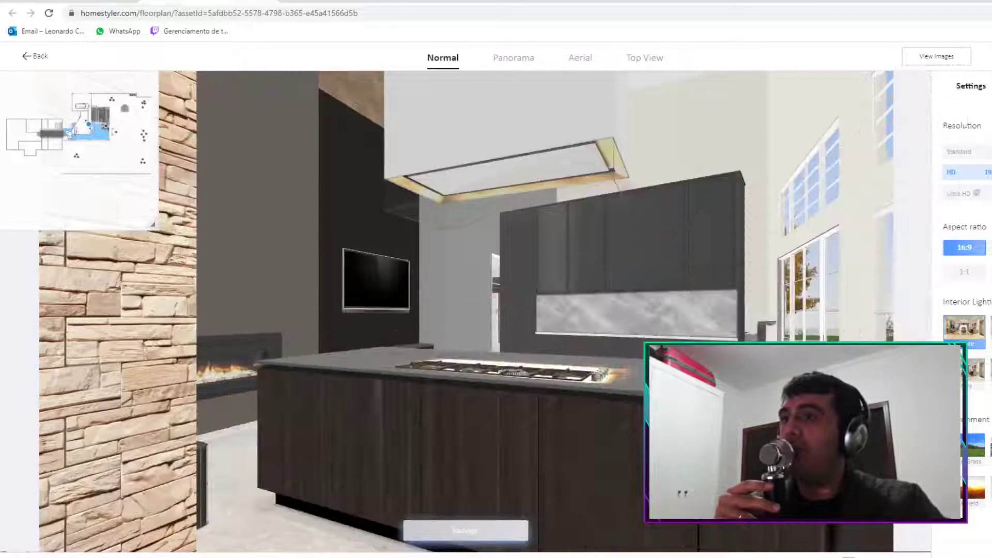
Step: Open the project's rendered images and view the newest HD render of the island and hood in detail
{"action": "left_click", "coordinate": [930, 58]}
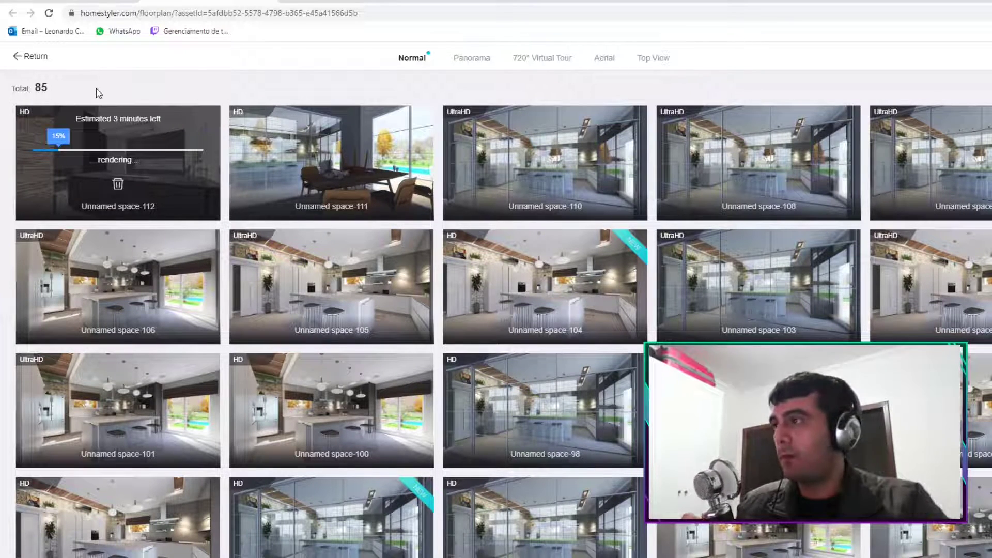
{"action": "mouse_move", "coordinate": [87, 240]}
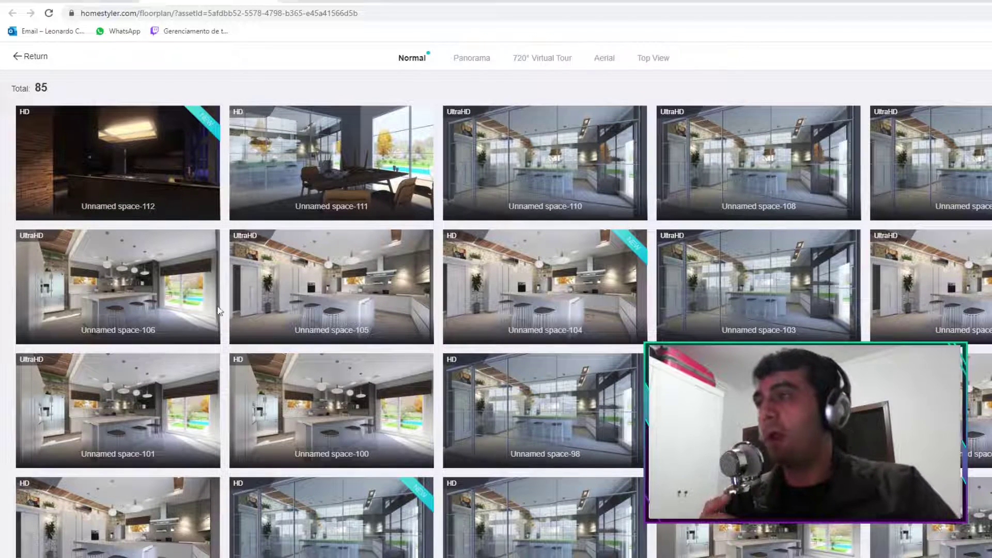
{"action": "mouse_move", "coordinate": [169, 150]}
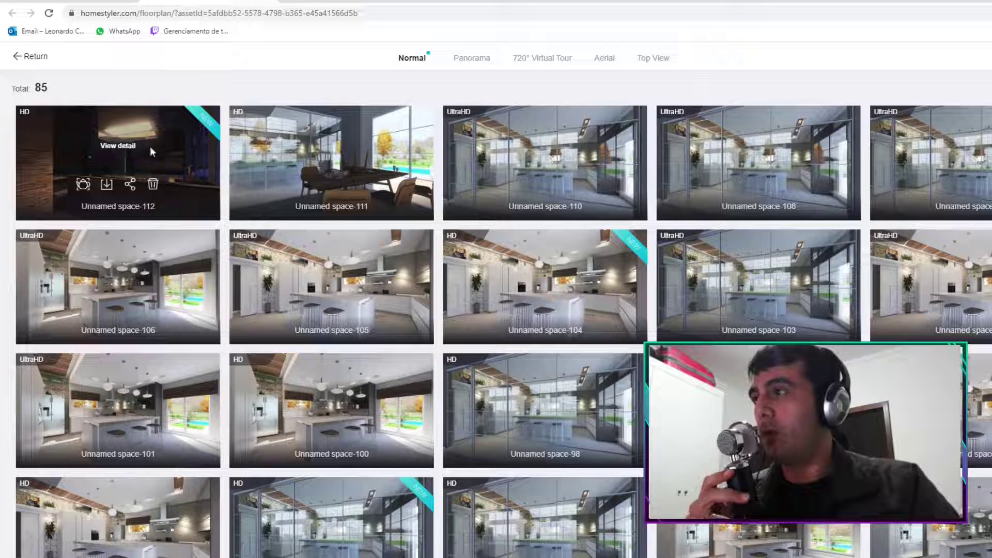
{"action": "left_click", "coordinate": [159, 150]}
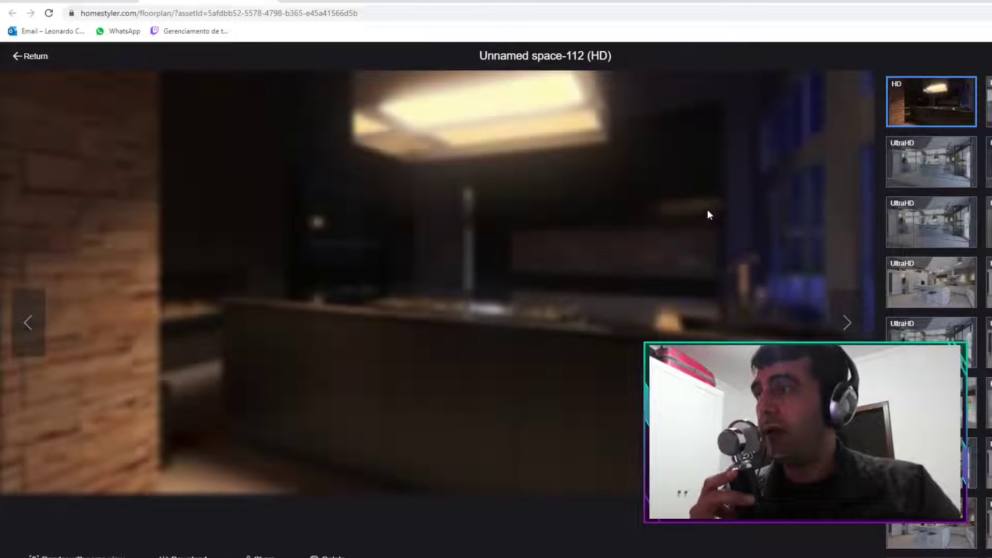